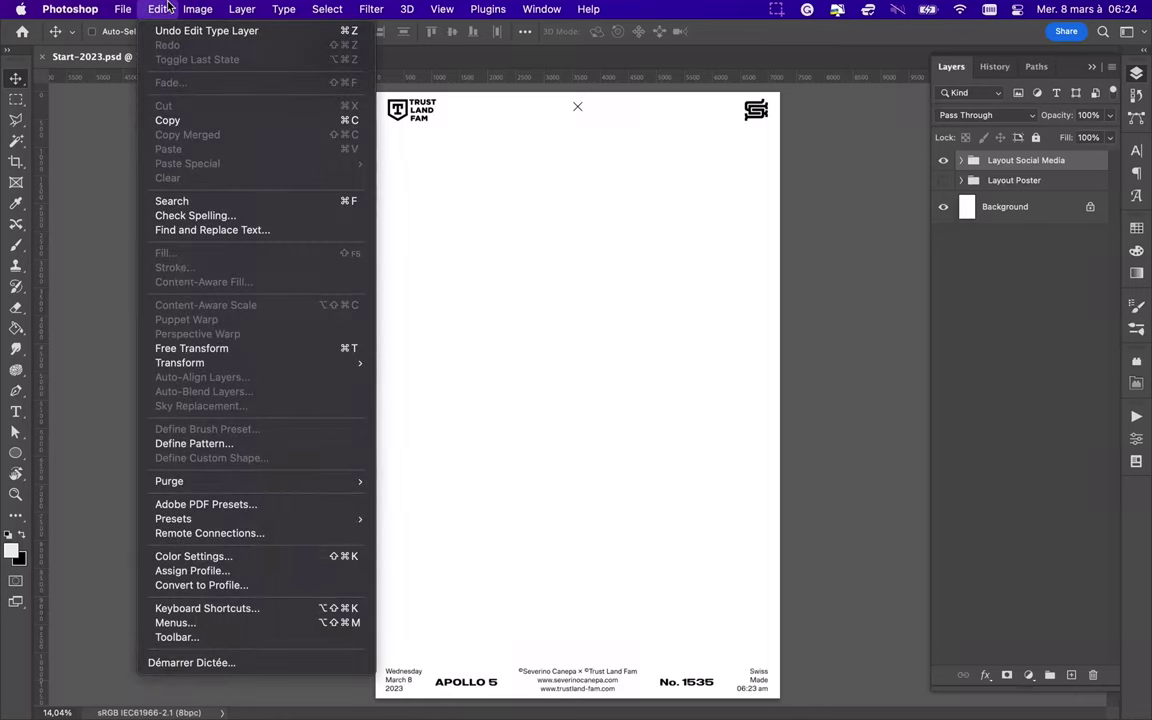
- Fill the blank background with light purple and place a text insertion point on the poster
{"action": "key", "text": "shift+F5"}
{"action": "left_click_drag", "start_coordinate": [724, 105], "coordinate": [724, 127]}
{"action": "left_click", "coordinate": [865, 72]}
{"action": "left_click", "coordinate": [694, 288]}
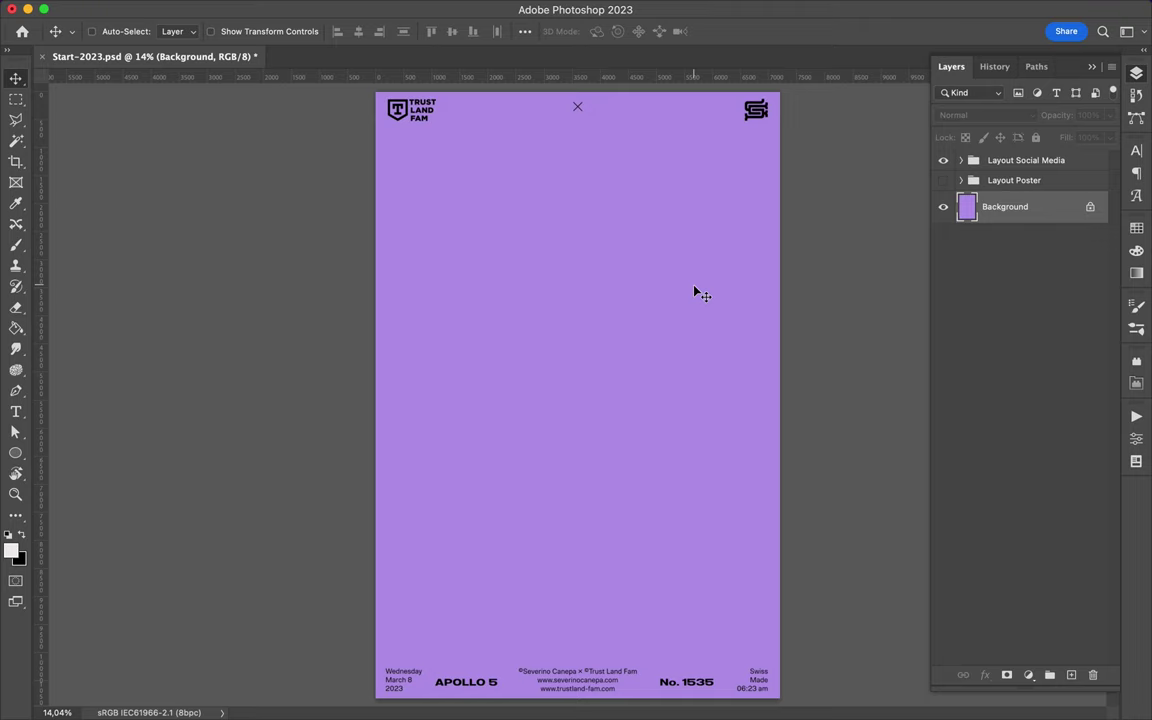
{"action": "key", "text": "t"}
{"action": "left_click", "coordinate": [521, 259]}
- Type a 'C' letter layer and enlarge it with Free Transform
{"action": "type", "text": "c"}
{"action": "key", "text": "Escape"}
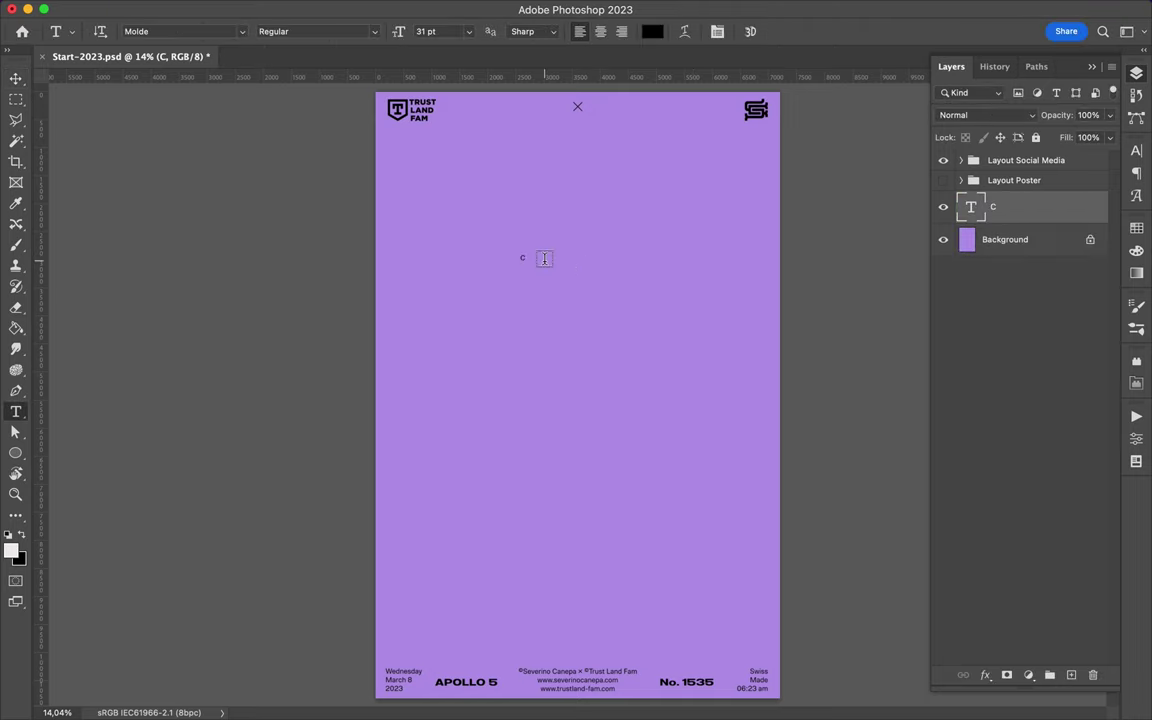
{"action": "key", "text": "ctrl+t"}
{"action": "key", "text": "Return"}
- Set the C's font to Hydrophilia Iced and begin resizing it again
{"action": "key", "text": "t"}
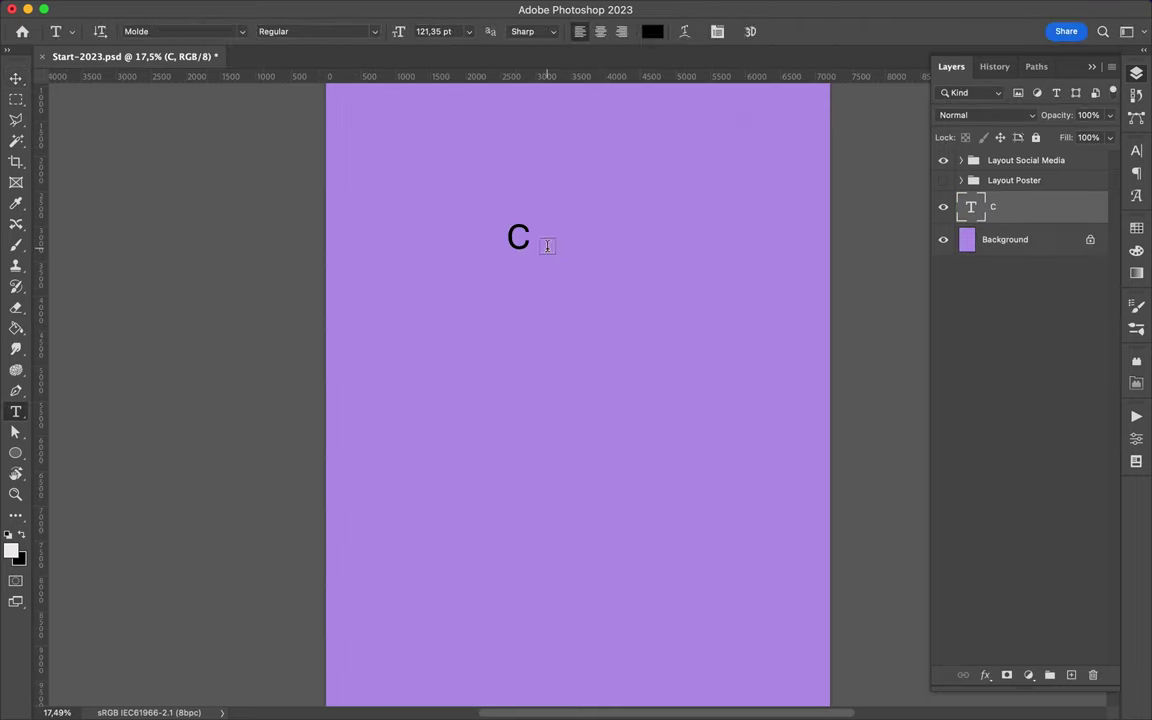
{"action": "left_click", "coordinate": [1136, 150]}
{"action": "left_click", "coordinate": [1040, 174]}
{"action": "scroll", "coordinate": [900, 400], "scroll_direction": "down", "scroll_amount": 10}
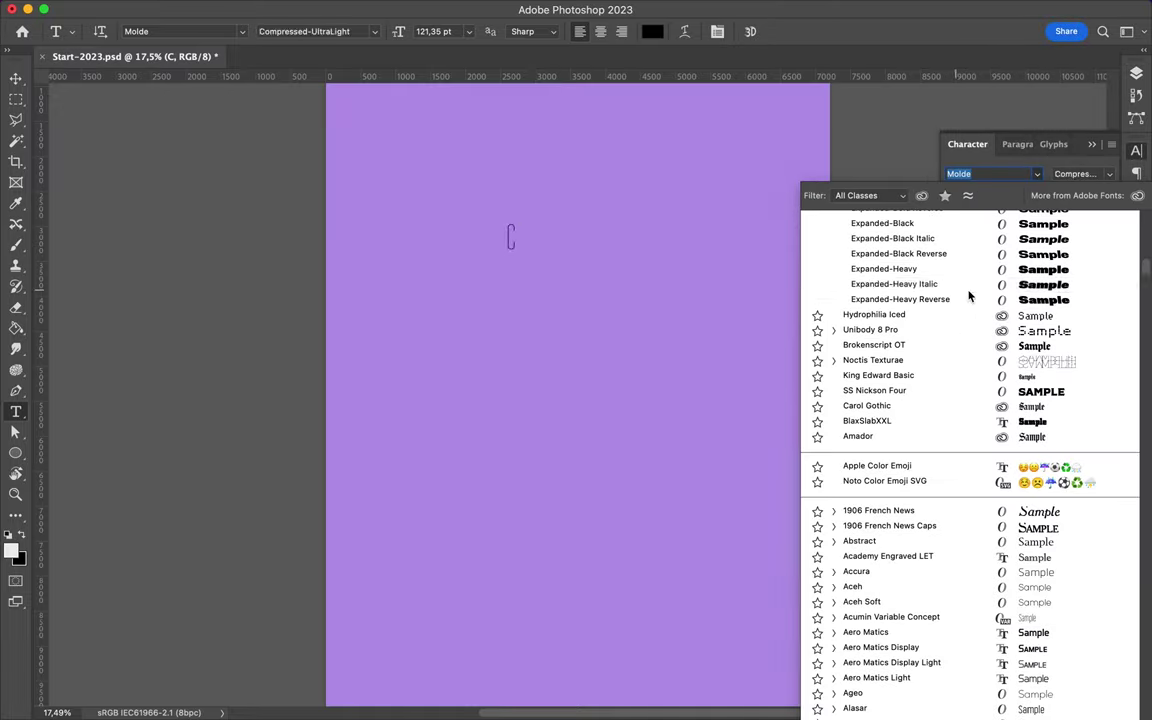
{"action": "left_click", "coordinate": [964, 316]}
{"action": "key", "text": "ctrl+t"}
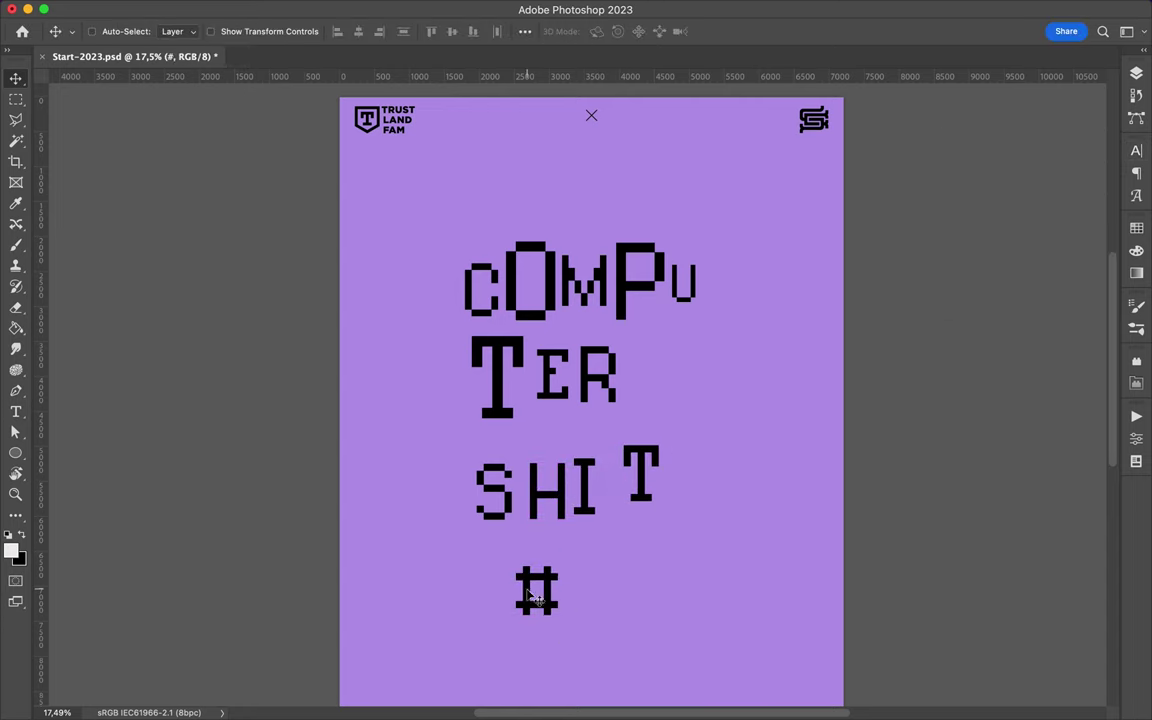
- Rasterize the 1 and # letter layers, trying a smudge on the # and undoing it
{"action": "right_click", "coordinate": [1010, 241]}
{"action": "left_click", "coordinate": [875, 550]}
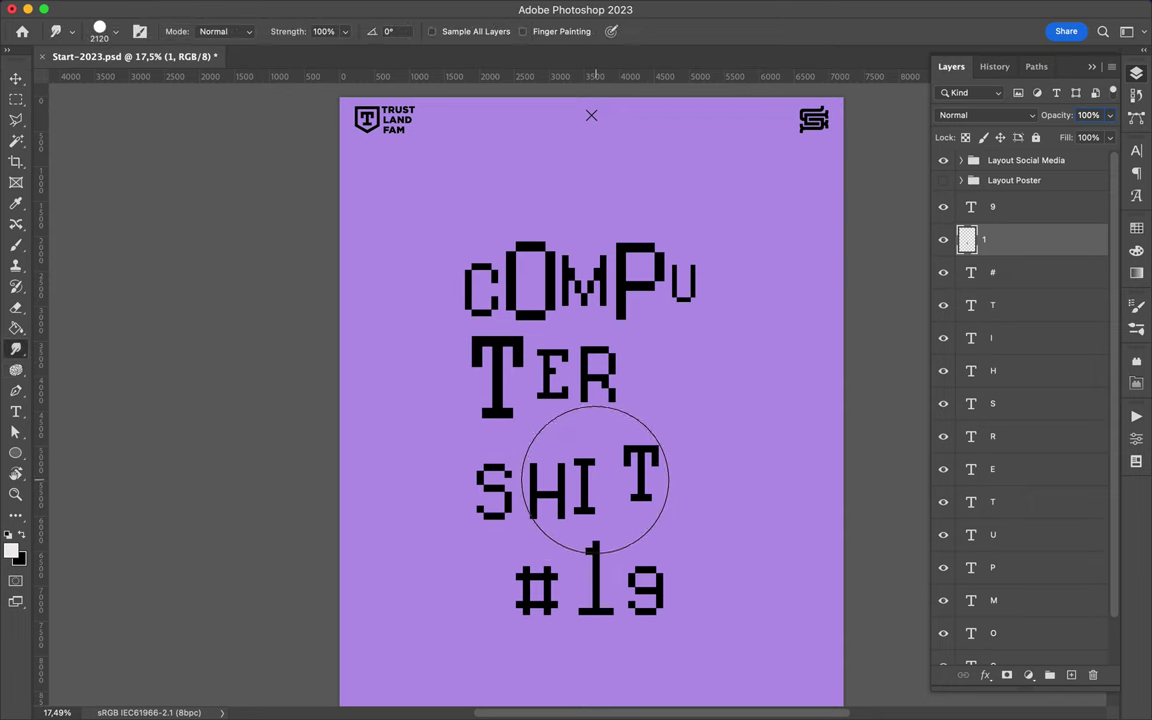
{"action": "left_click", "coordinate": [530, 592], "text": "ctrl"}
{"action": "left_click", "coordinate": [520, 590]}
{"action": "left_click", "coordinate": [578, 283]}
{"action": "left_click_drag", "start_coordinate": [455, 586], "coordinate": [441, 588]}
{"action": "key", "text": "ctrl+z"}
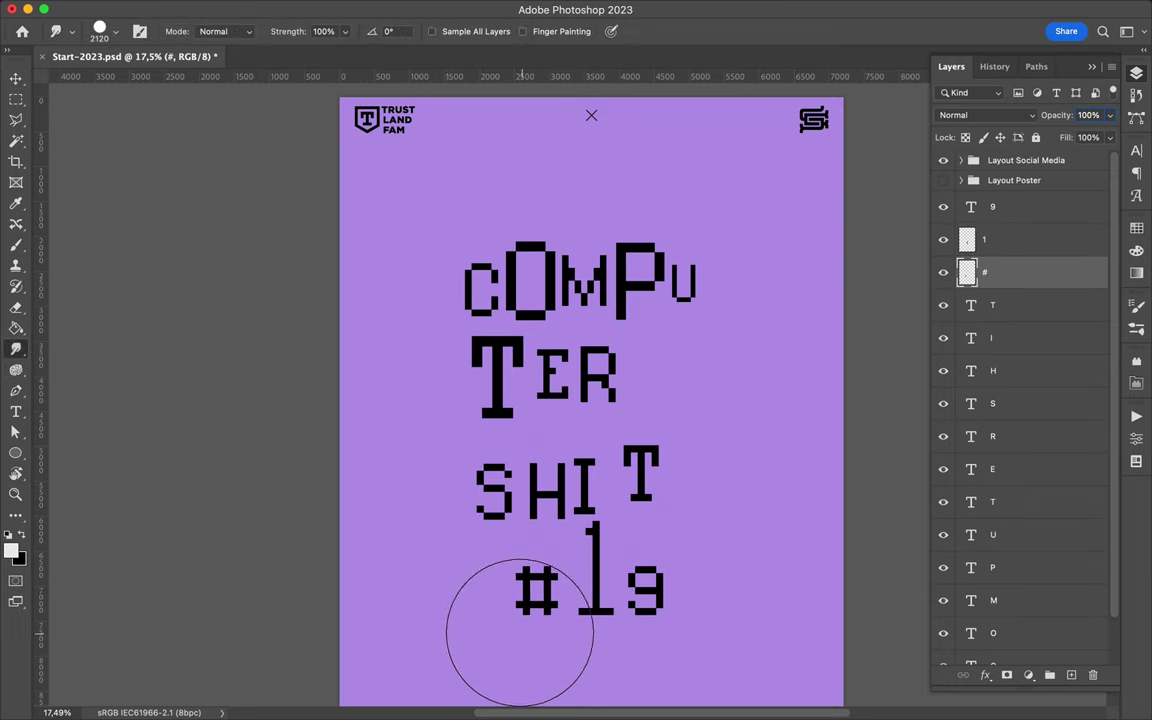
- Enlarge the 9 with Free Transform
{"action": "key", "text": "v"}
{"action": "left_click", "coordinate": [663, 597], "text": "ctrl"}
{"action": "key", "text": "ctrl+t"}
{"action": "left_click_drag", "start_coordinate": [676, 530], "coordinate": [652, 545]}
{"action": "key", "text": "Return"}
- Make the H narrower, then rasterize it and undo a trial smudge
{"action": "left_click", "coordinate": [545, 495], "text": "ctrl"}
{"action": "key", "text": "ctrl+t"}
{"action": "left_click_drag", "start_coordinate": [567, 517], "coordinate": [557, 520]}
{"action": "key", "text": "Return"}
{"action": "key", "text": "r"}
{"action": "left_click", "coordinate": [540, 407]}
{"action": "key", "text": "Return"}
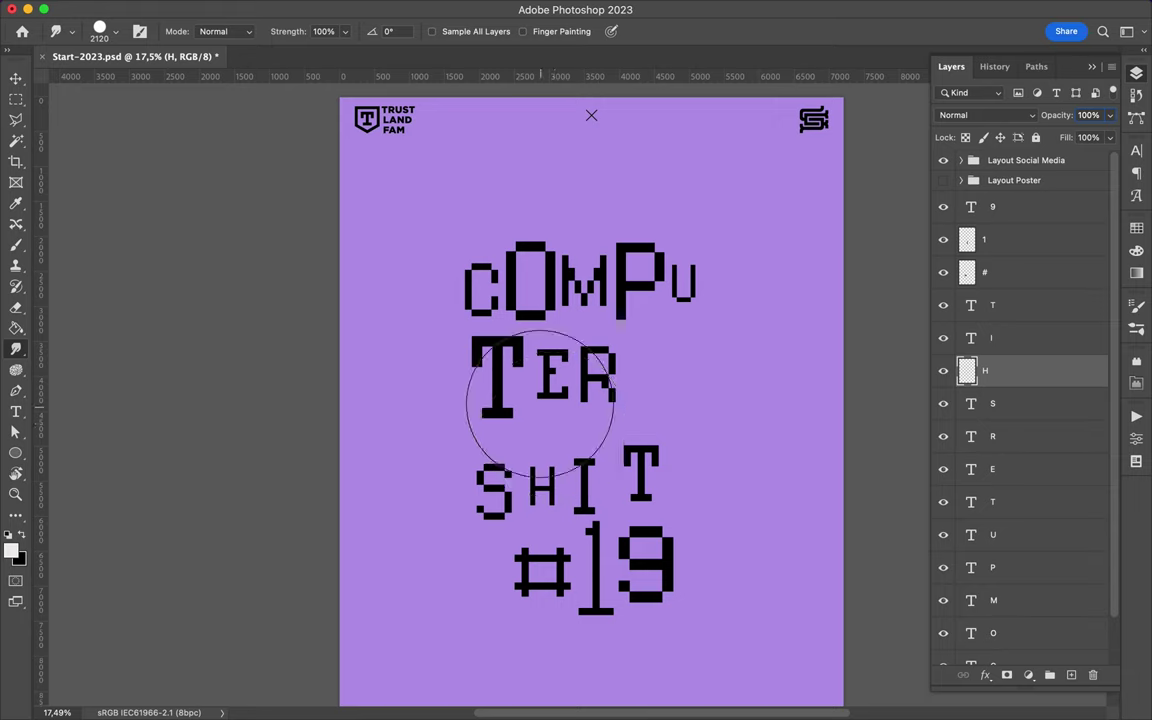
{"action": "key", "text": "ctrl+z"}
- Scale the S up toward the upper left and move it down and right
{"action": "key", "text": "v"}
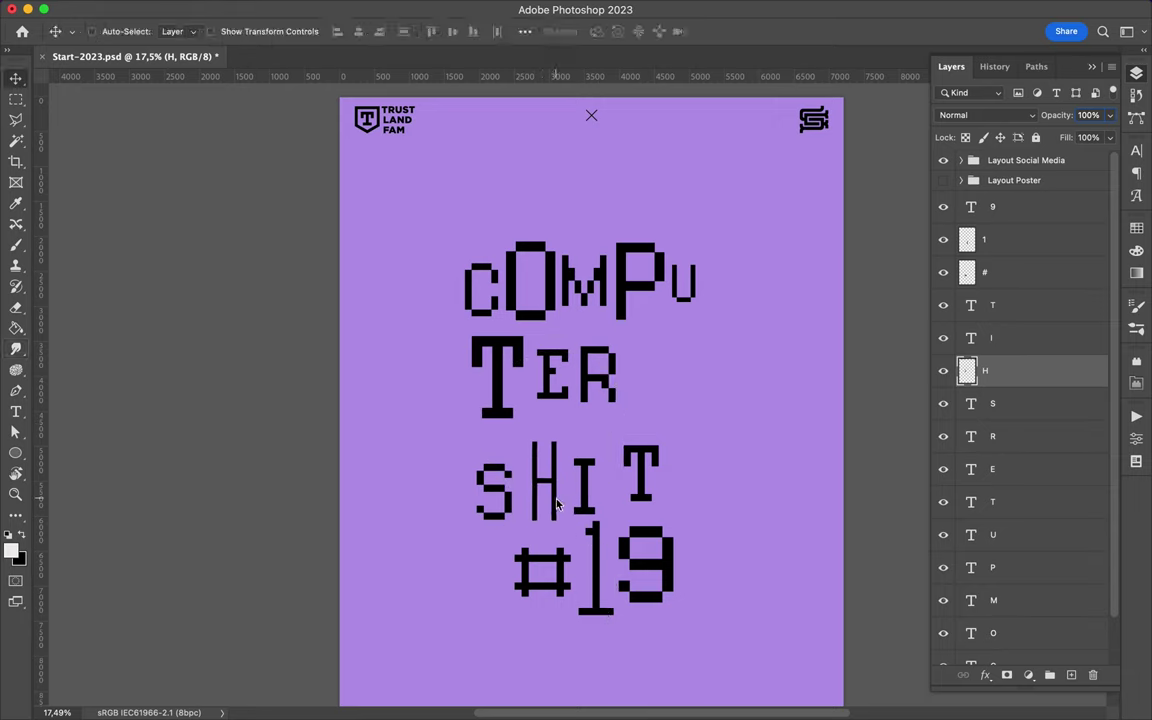
{"action": "left_click", "coordinate": [493, 488], "text": "ctrl"}
{"action": "key", "text": "ctrl+t"}
{"action": "left_click_drag", "start_coordinate": [420, 452], "coordinate": [440, 362]}
{"action": "key", "text": "Return"}
{"action": "left_click_drag", "start_coordinate": [487, 459], "coordinate": [505, 494]}
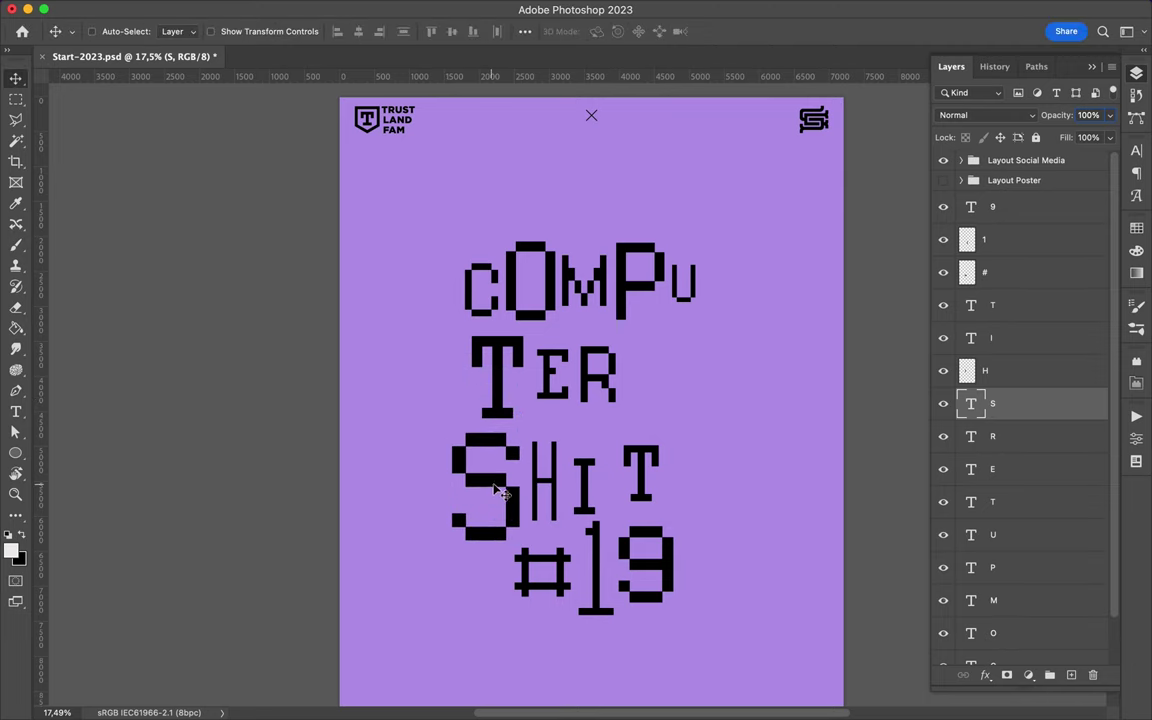
- Move the T beside the I and spread the T and R rightward in the TER row
{"action": "double_click", "coordinate": [624, 477]}
{"action": "key", "text": "ctrl+Return"}
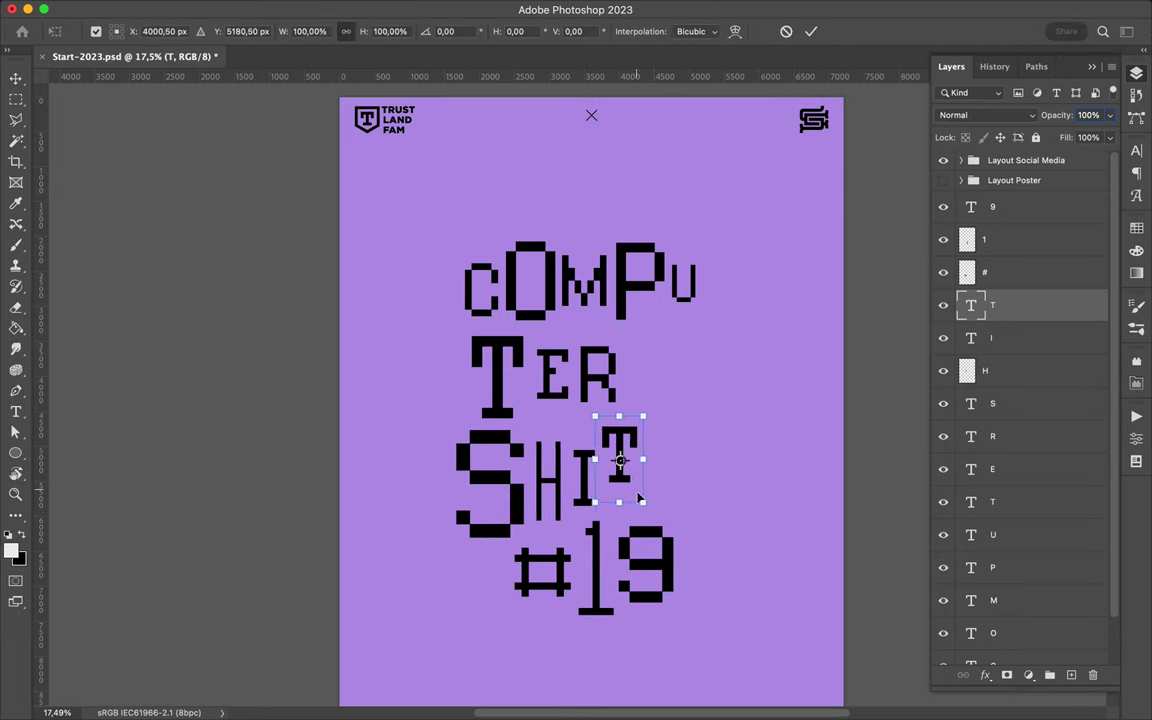
{"action": "key", "text": "v"}
{"action": "left_click_drag", "start_coordinate": [624, 477], "coordinate": [630, 510]}
{"action": "left_click_drag", "start_coordinate": [512, 380], "coordinate": [690, 378]}
- Rasterize the E, smudge the R's left side outward, and move the R toward the E
{"action": "left_click", "coordinate": [16, 348]}
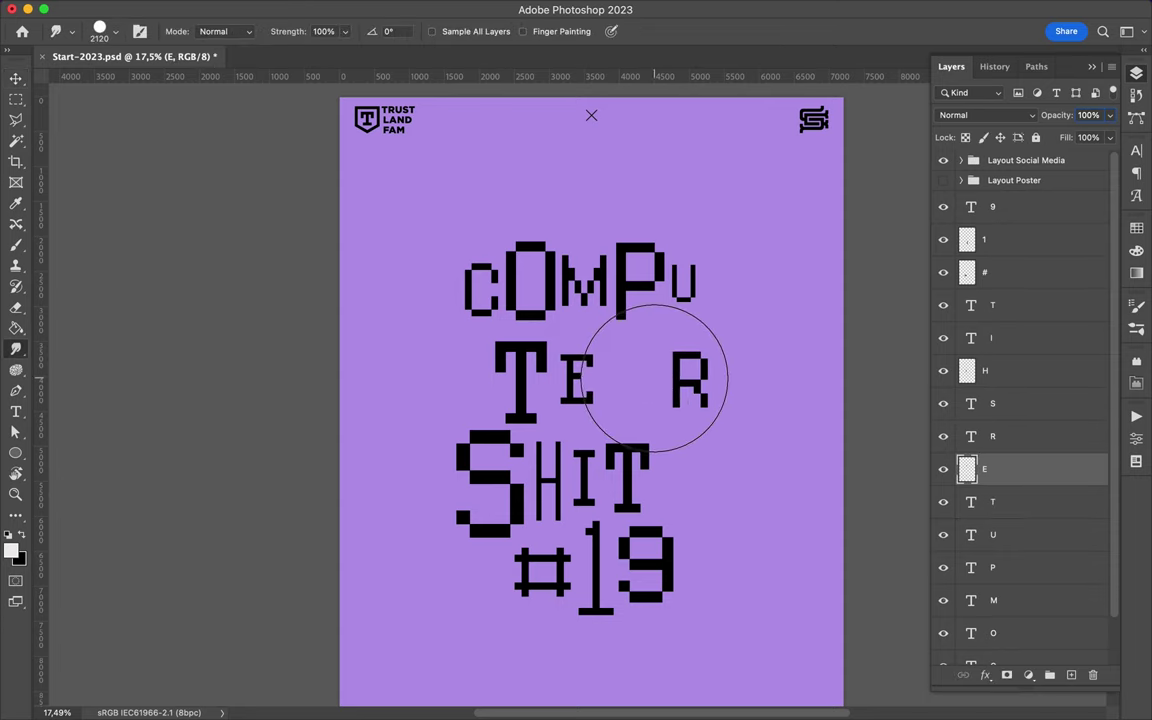
{"action": "left_click", "coordinate": [672, 385], "text": "ctrl"}
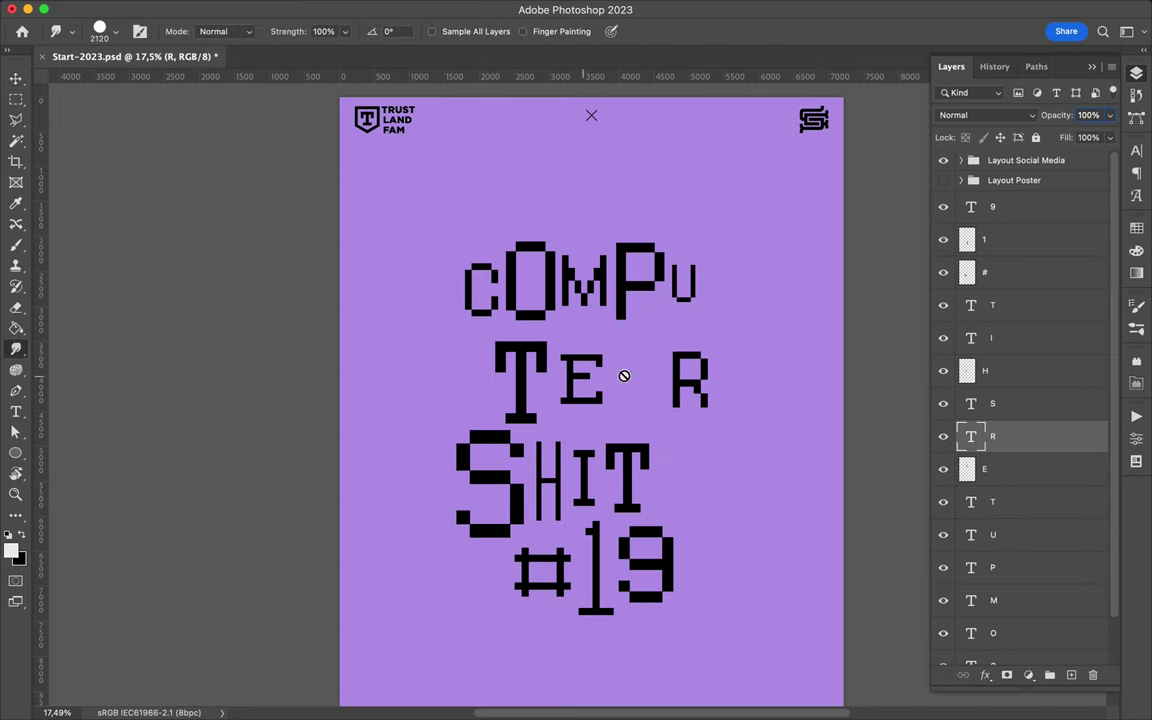
{"action": "left_click_drag", "start_coordinate": [616, 370], "coordinate": [596, 373]}
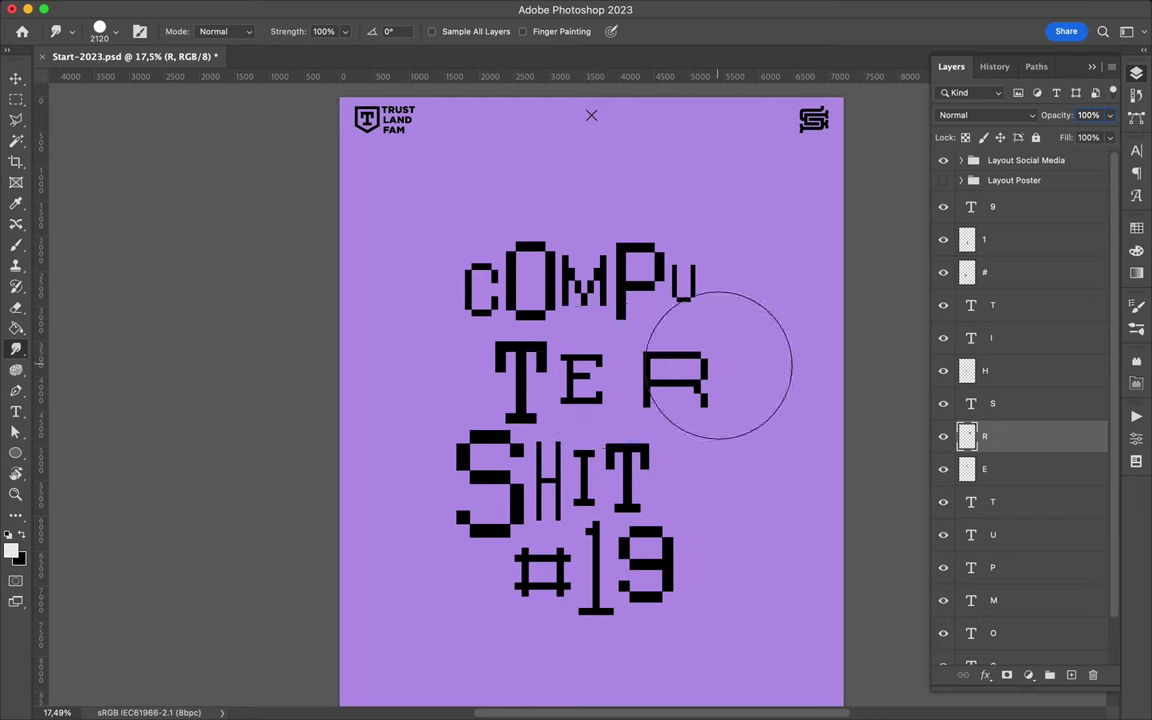
{"action": "left_click_drag", "start_coordinate": [707, 381], "coordinate": [673, 394]}
- Rasterize the C and nudge the O down slightly
{"action": "left_click", "coordinate": [480, 290], "text": "ctrl"}
{"action": "left_click", "coordinate": [430, 264]}
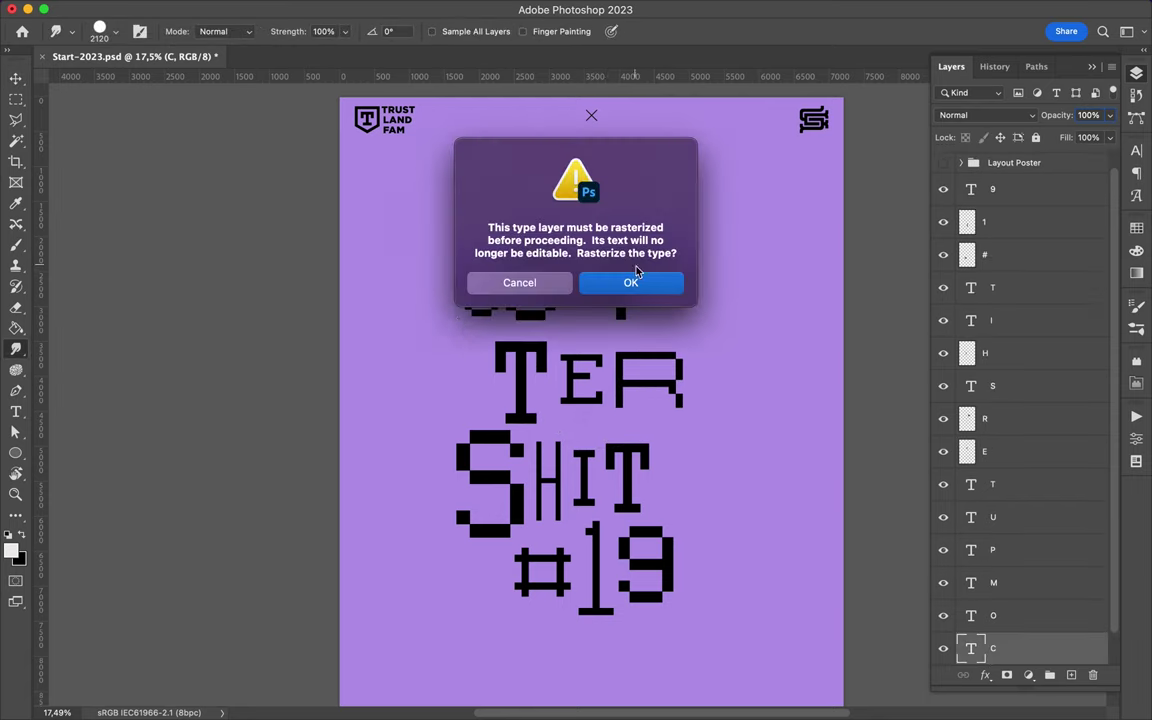
{"action": "key", "text": "Return"}
{"action": "key", "text": "v"}
{"action": "left_click", "coordinate": [550, 283], "text": "ctrl"}
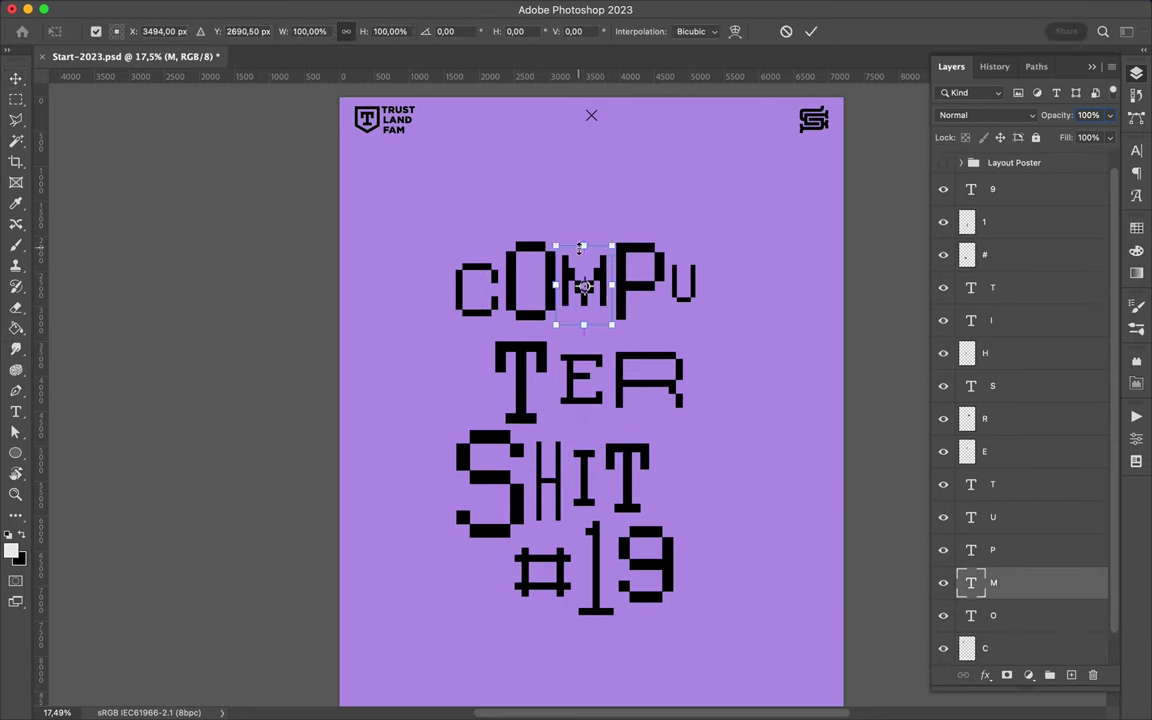
{"action": "left_click_drag", "start_coordinate": [556, 285], "coordinate": [556, 295]}
{"action": "left_click", "coordinate": [605, 305], "text": "ctrl"}
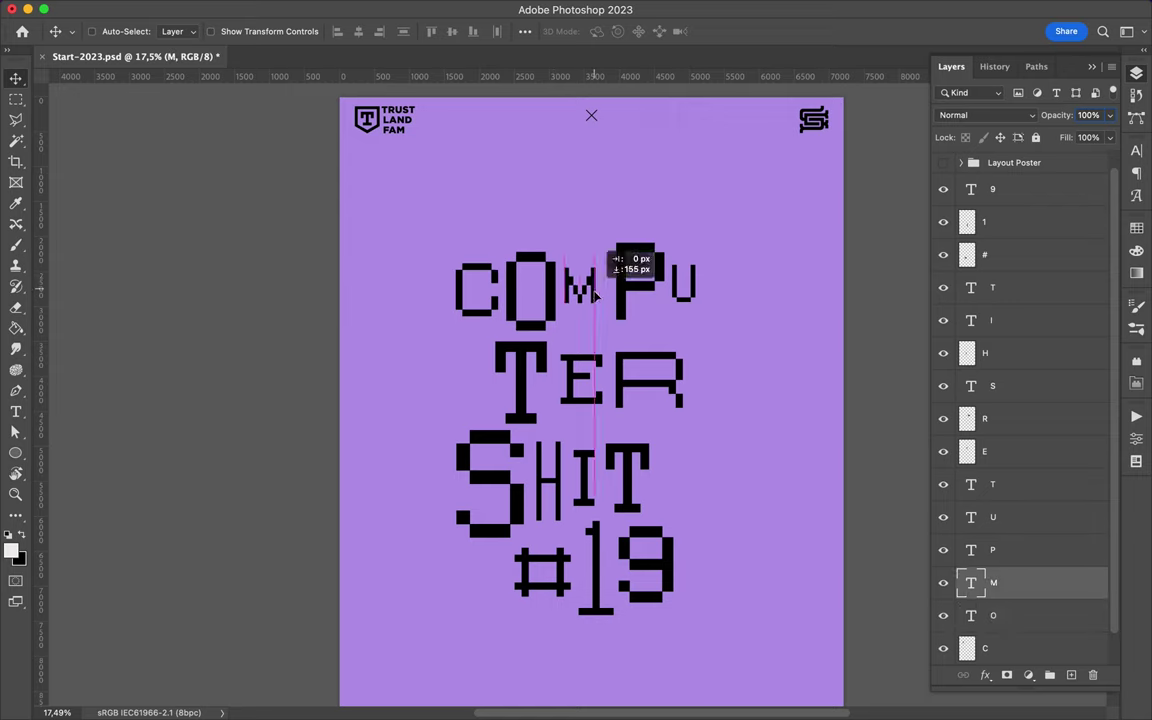
- Enlarge the P so it towers above, then rasterize and smudge its top upward
{"action": "left_click", "coordinate": [640, 270], "text": "ctrl"}
{"action": "key", "text": "ctrl+t"}
{"action": "mouse_move", "coordinate": [663, 242]}
{"action": "left_mouse_down"}
{"action": "mouse_move", "coordinate": [672, 230]}
{"action": "mouse_move", "coordinate": [634, 149]}
{"action": "left_mouse_up"}
{"action": "key", "text": "Return"}
{"action": "left_click", "coordinate": [15, 348]}
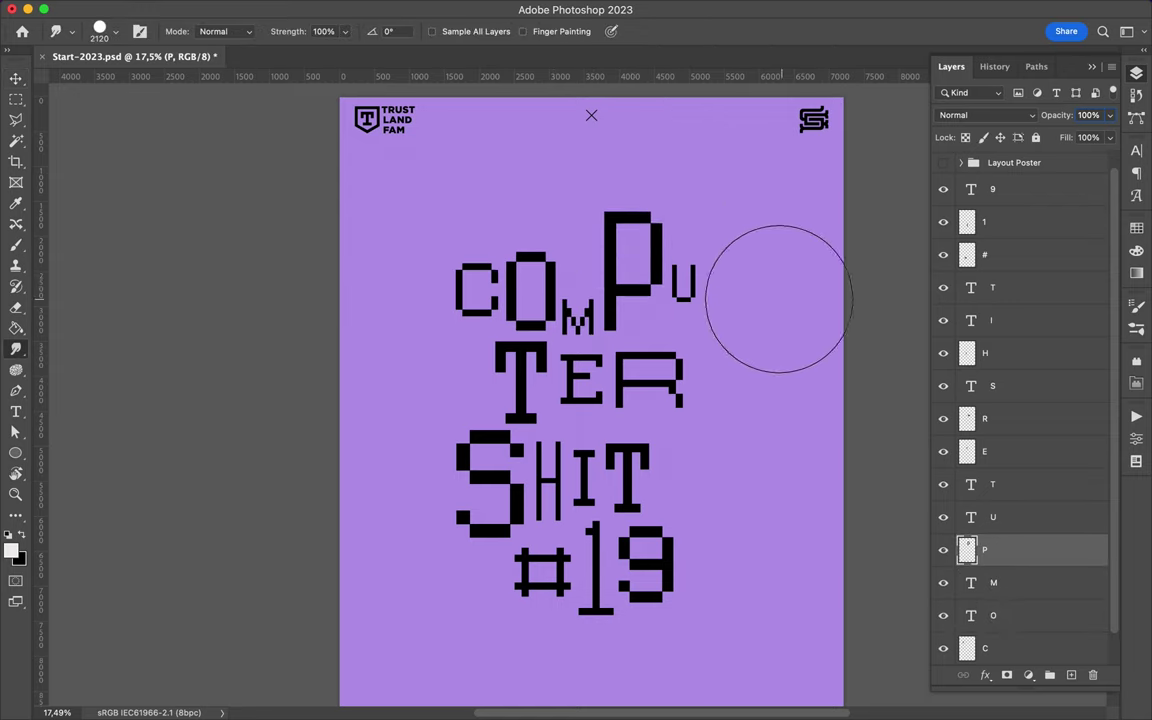
- Smudge the U wider to the right and move it down
{"action": "left_click", "coordinate": [685, 285], "text": "ctrl"}
{"action": "left_click_drag", "start_coordinate": [690, 285], "coordinate": [779, 278]}
{"action": "key", "text": "v"}
{"action": "left_click_drag", "start_coordinate": [703, 291], "coordinate": [706, 310]}
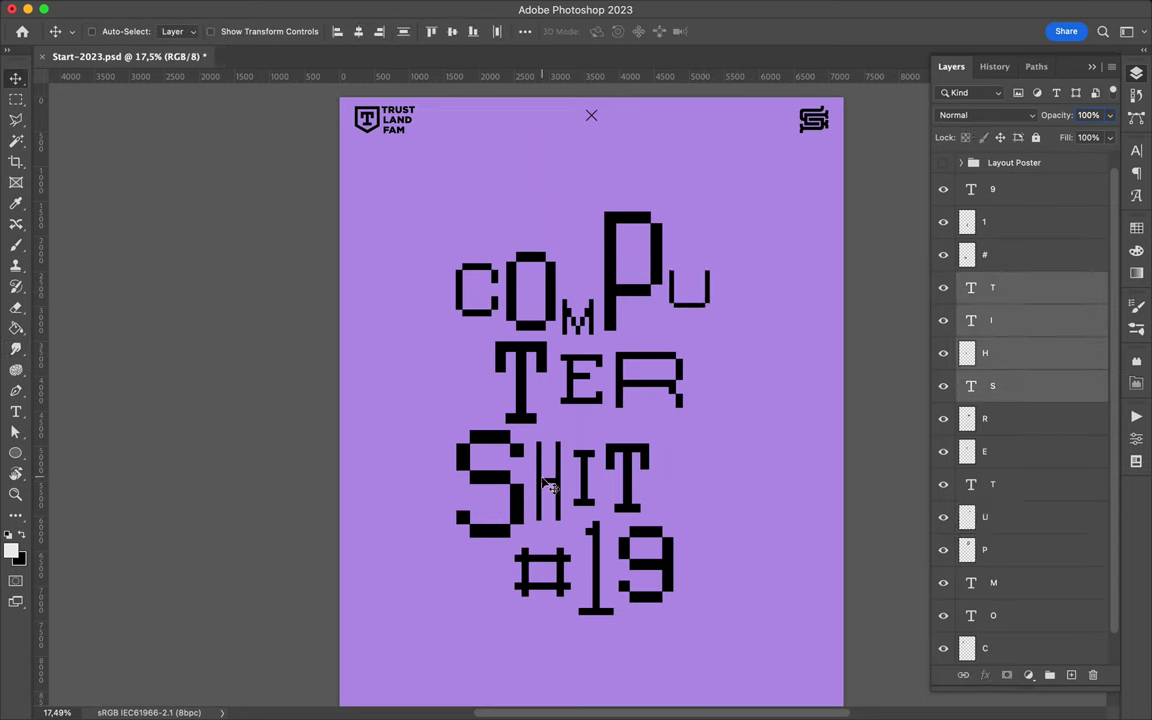
- Nudge the S right, shift the #19 right and down, and move the U down
{"action": "left_click_drag", "start_coordinate": [462, 440], "coordinate": [479, 440]}
{"action": "left_click", "coordinate": [600, 595]}
{"action": "left_click_drag", "start_coordinate": [600, 595], "coordinate": [609, 602]}
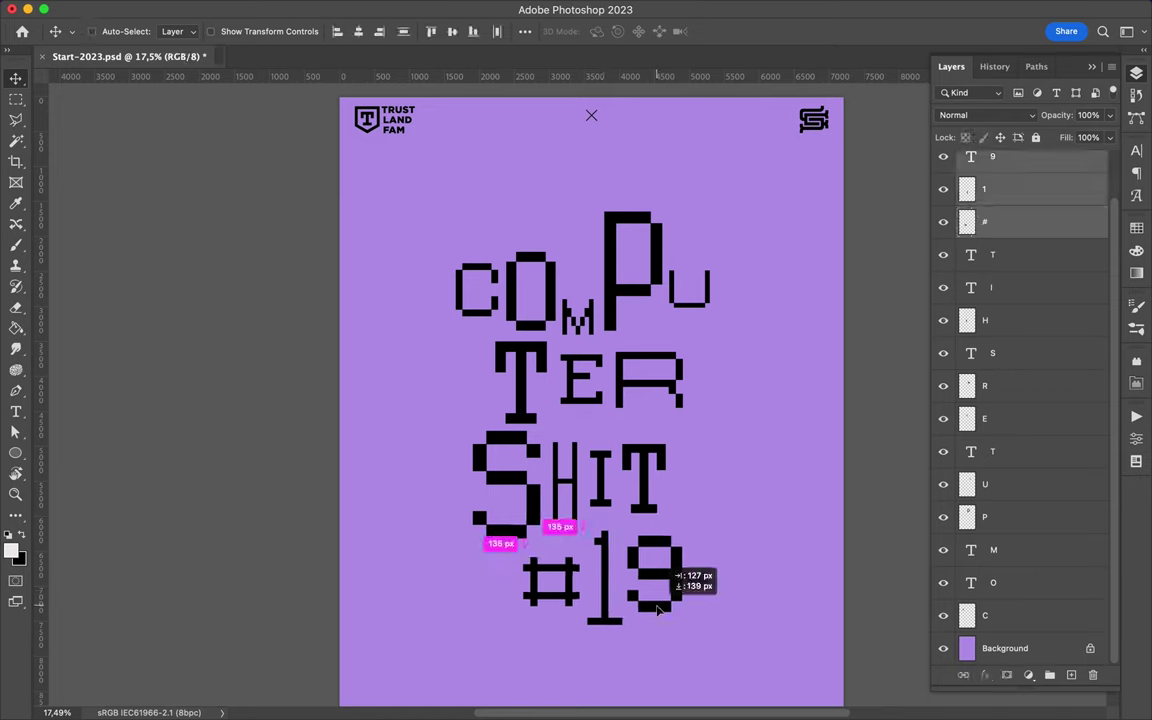
{"action": "key", "text": "ctrl+t"}
{"action": "mouse_move", "coordinate": [690, 285]}
{"action": "left_mouse_down"}
{"action": "mouse_move", "coordinate": [648, 318]}
{"action": "mouse_move", "coordinate": [676, 300]}
{"action": "mouse_move", "coordinate": [699, 314]}
{"action": "left_mouse_up"}
{"action": "key", "text": "Return"}
- Enlarge the R while shifting it right, and enlarge the S from its lower-left corner
{"action": "left_click", "coordinate": [690, 380]}
{"action": "key", "text": "ctrl+t"}
{"action": "left_click_drag", "start_coordinate": [690, 380], "coordinate": [768, 435]}
{"action": "key", "text": "Return"}
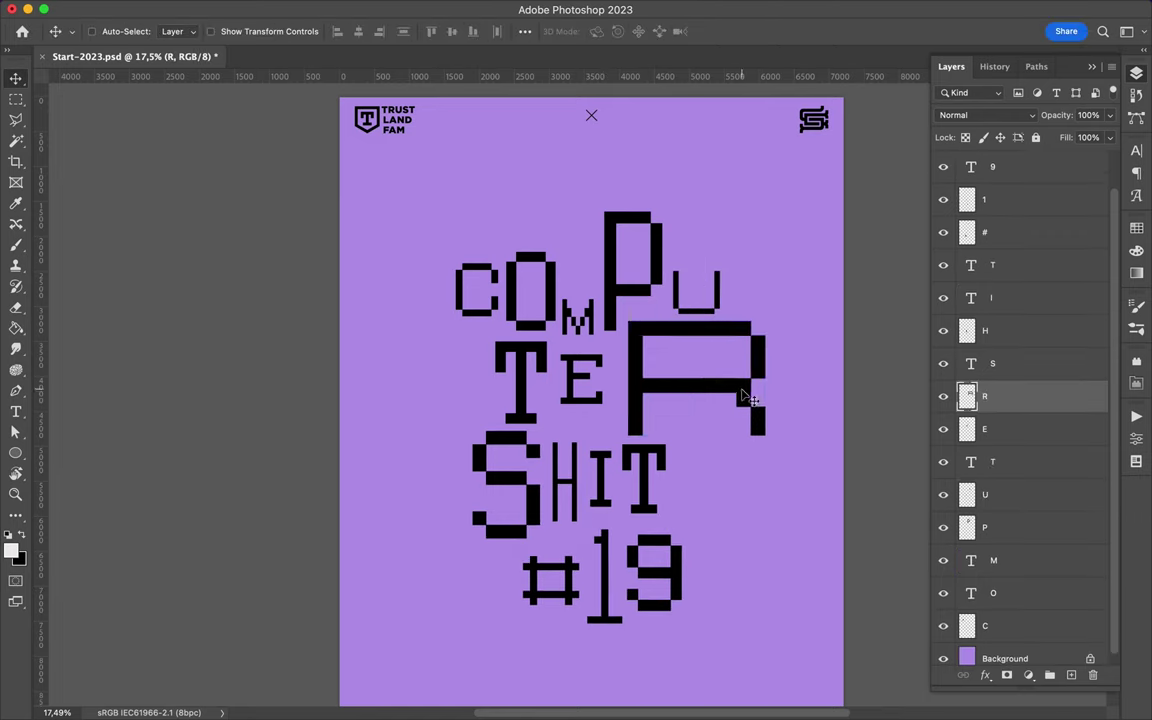
{"action": "left_click", "coordinate": [575, 590]}
{"action": "left_click", "coordinate": [505, 490]}
{"action": "key", "text": "ctrl+t"}
{"action": "left_click_drag", "start_coordinate": [472, 570], "coordinate": [440, 600]}
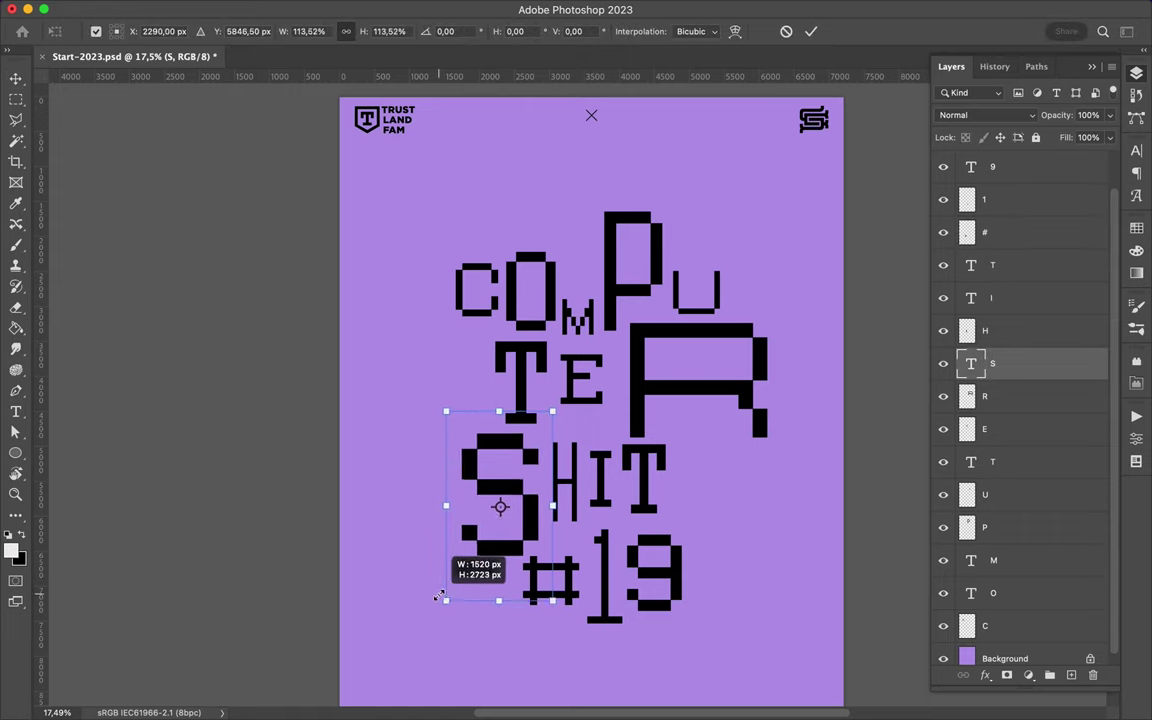
{"action": "key", "text": "Return"}
- Enlarge the 9 in the #19 row
{"action": "scroll", "coordinate": [531, 541], "scroll_direction": "down", "scroll_amount": 2}
{"action": "left_click", "coordinate": [650, 565]}
{"action": "key", "text": "ctrl+t"}
{"action": "left_click_drag", "start_coordinate": [672, 540], "coordinate": [690, 520]}
{"action": "key", "text": "Return"}
{"action": "left_click", "coordinate": [579, 528]}
{"action": "scroll", "coordinate": [660, 322], "scroll_direction": "up", "scroll_amount": 2}
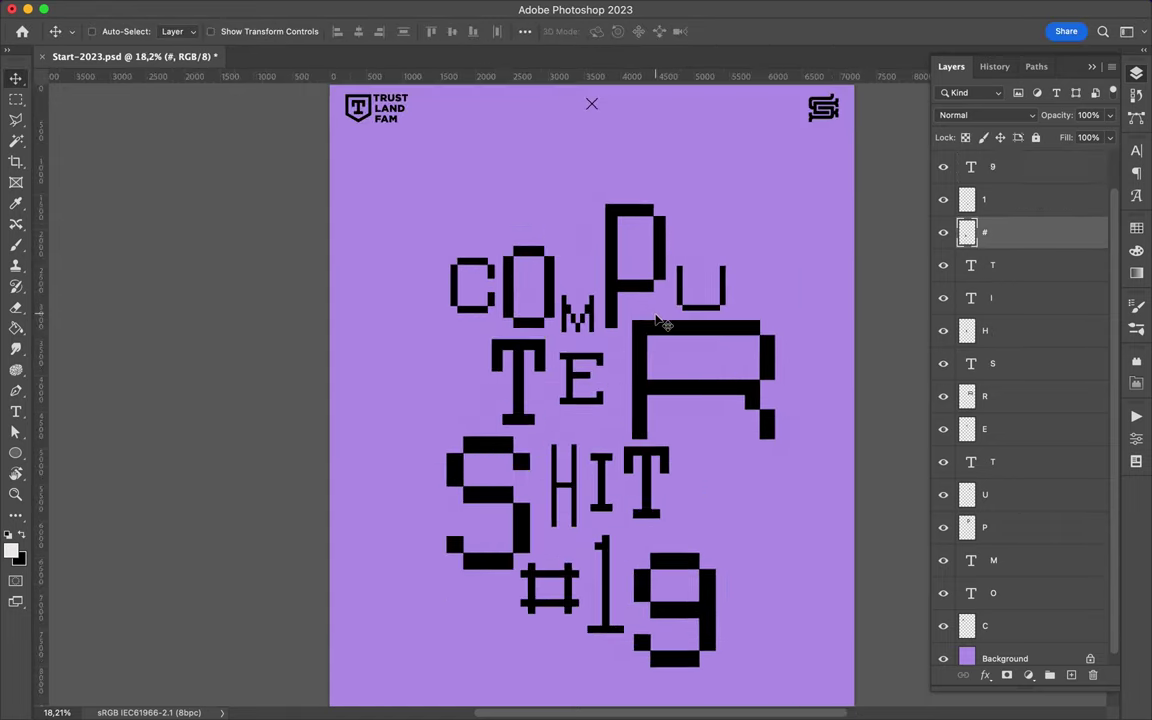
- Enlarge the C, smudge it taller upward, and move it back down
{"action": "left_click", "coordinate": [470, 285]}
{"action": "key", "text": "ctrl+t"}
{"action": "left_click_drag", "start_coordinate": [452, 256], "coordinate": [445, 229]}
{"action": "key", "text": "Return"}
{"action": "left_click", "coordinate": [16, 348]}
{"action": "left_click_drag", "start_coordinate": [459, 150], "coordinate": [459, 90]}
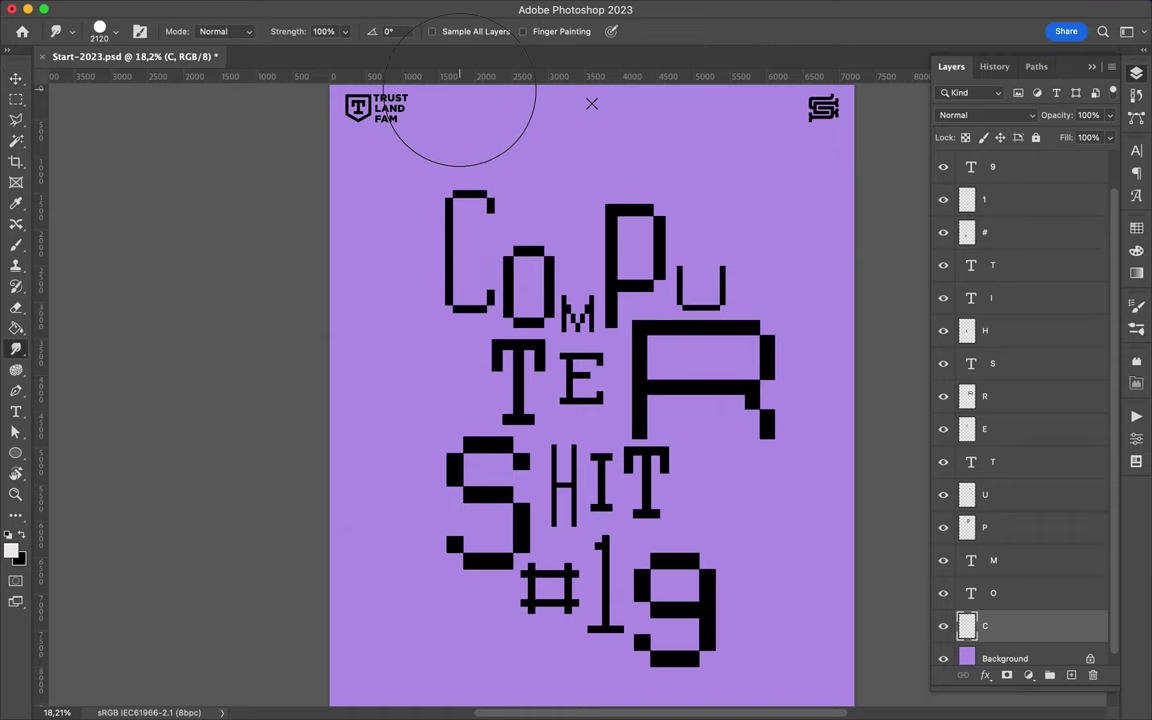
{"action": "key", "text": "v"}
{"action": "left_click_drag", "start_coordinate": [455, 172], "coordinate": [455, 255]}
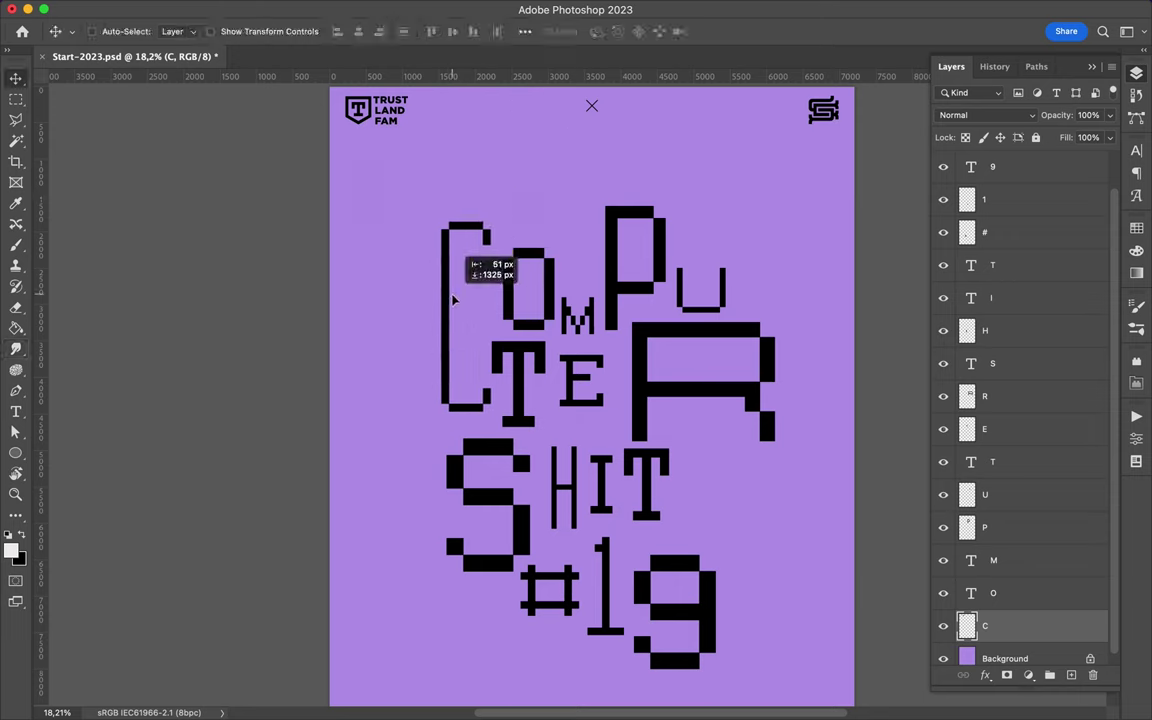
- Shift the H slightly, then rasterize the T and undo a trial smear of its crossbar
{"action": "mouse_move", "coordinate": [577, 496]}
{"action": "left_mouse_down"}
{"action": "mouse_move", "coordinate": [567, 492]}
{"action": "mouse_move", "coordinate": [588, 458]}
{"action": "left_mouse_up"}
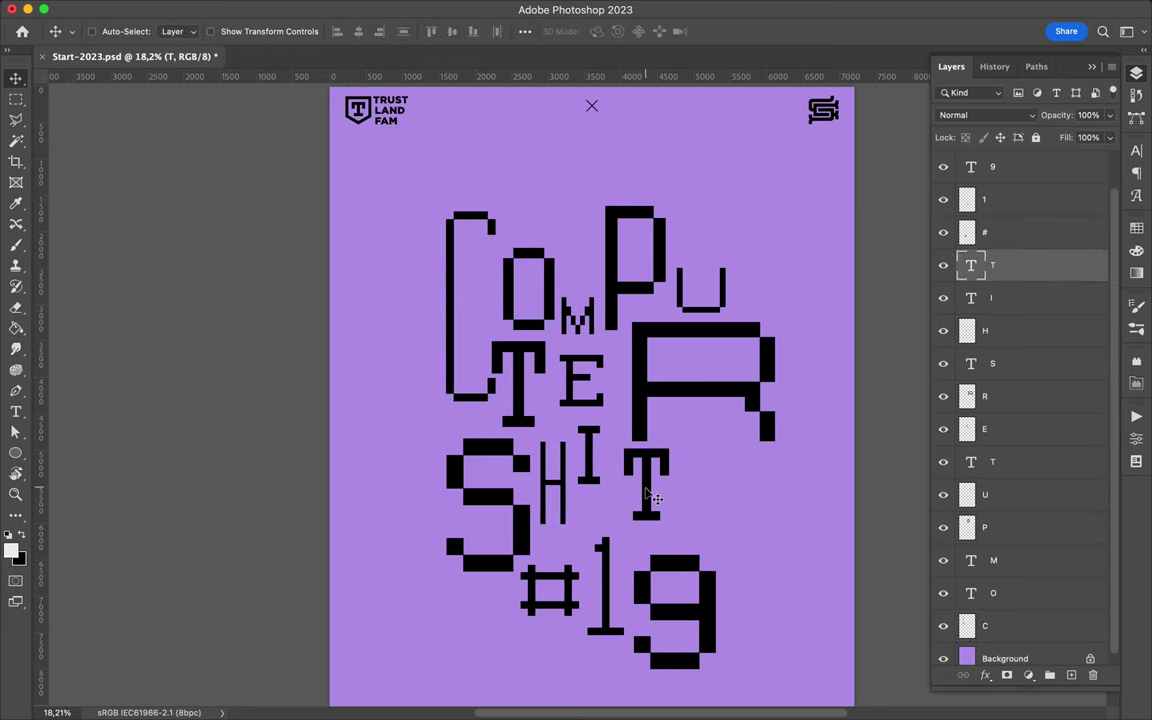
{"action": "key", "text": "r"}
{"action": "left_click", "coordinate": [650, 485]}
{"action": "left_click", "coordinate": [642, 286]}
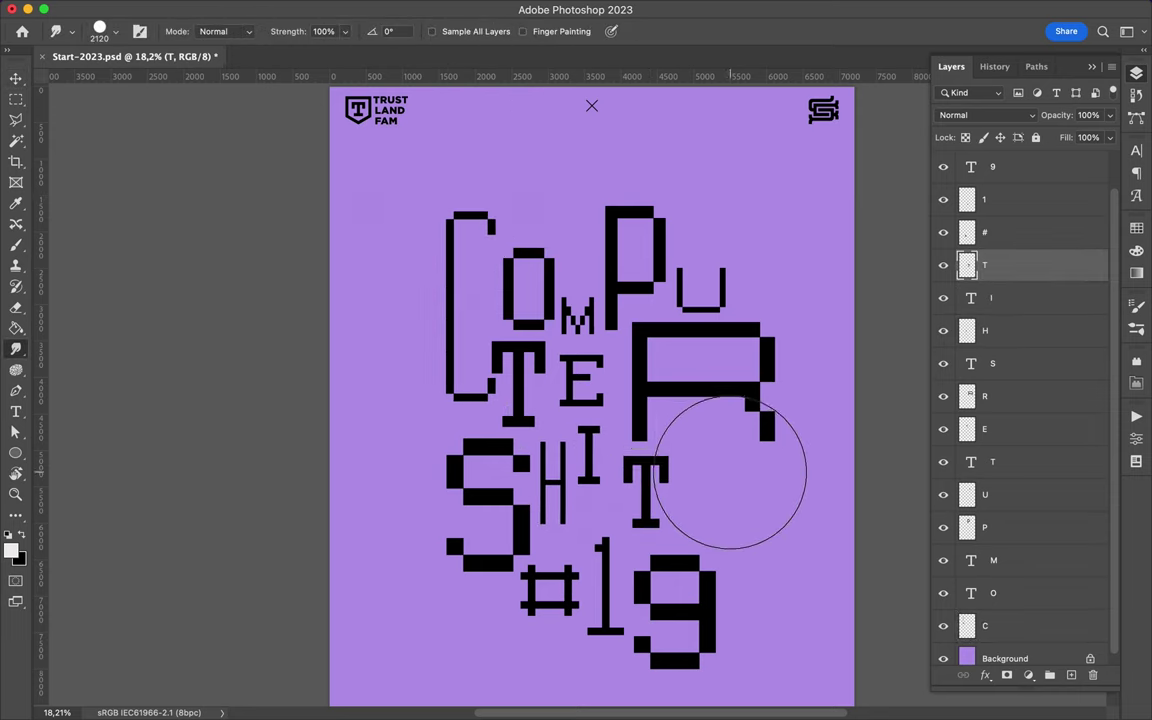
{"action": "left_click_drag", "start_coordinate": [730, 472], "coordinate": [582, 470]}
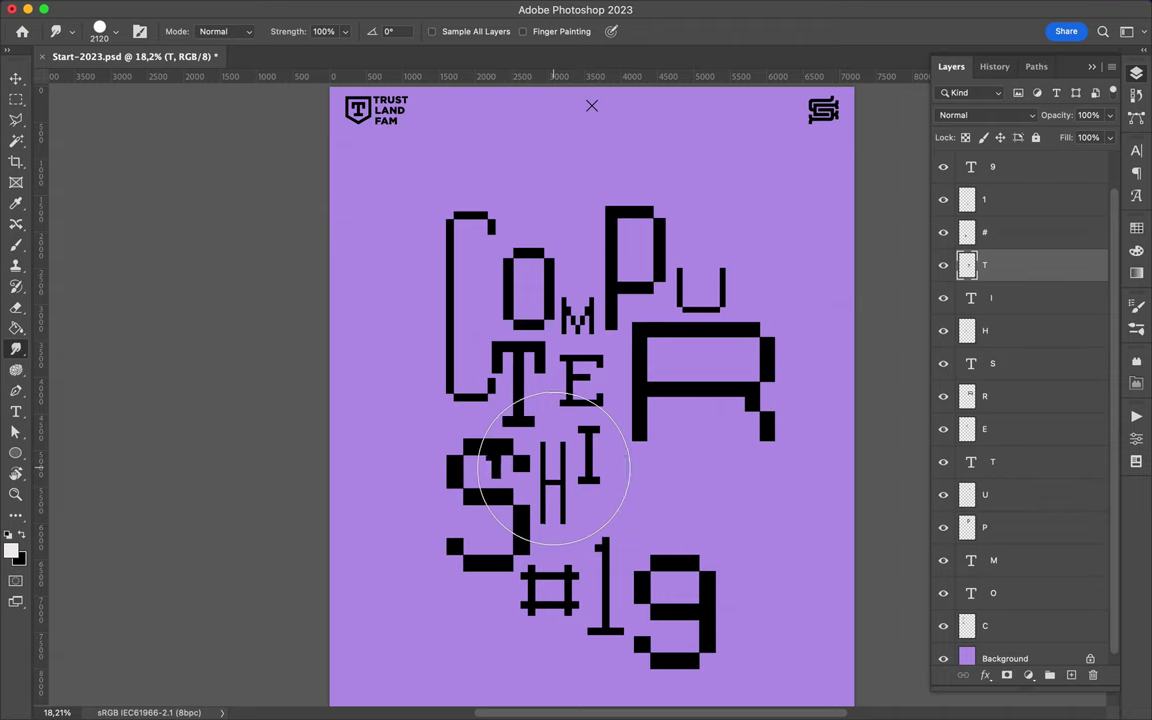
{"action": "key", "text": "ctrl+z"}
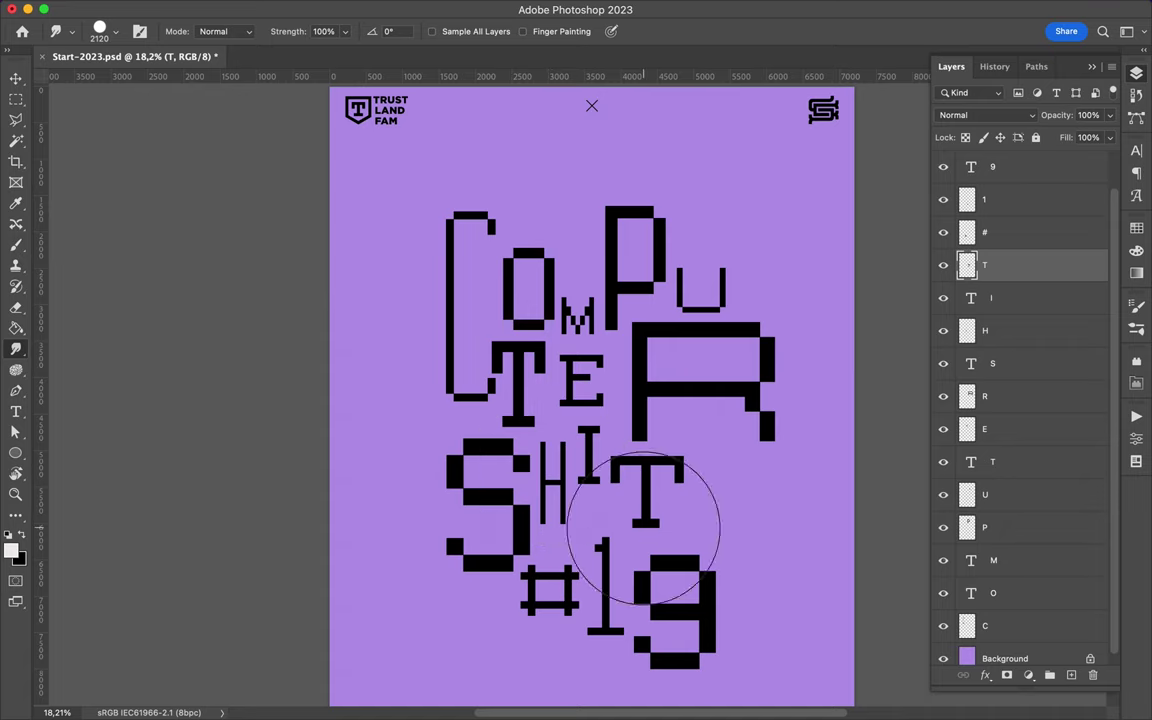
- Scale the S larger toward the left and enlarge the H
{"action": "key", "text": "v"}
{"action": "scroll", "coordinate": [606, 444], "scroll_direction": "down", "scroll_amount": 2}
{"action": "left_click", "coordinate": [483, 445], "text": "ctrl"}
{"action": "key", "text": "ctrl+t"}
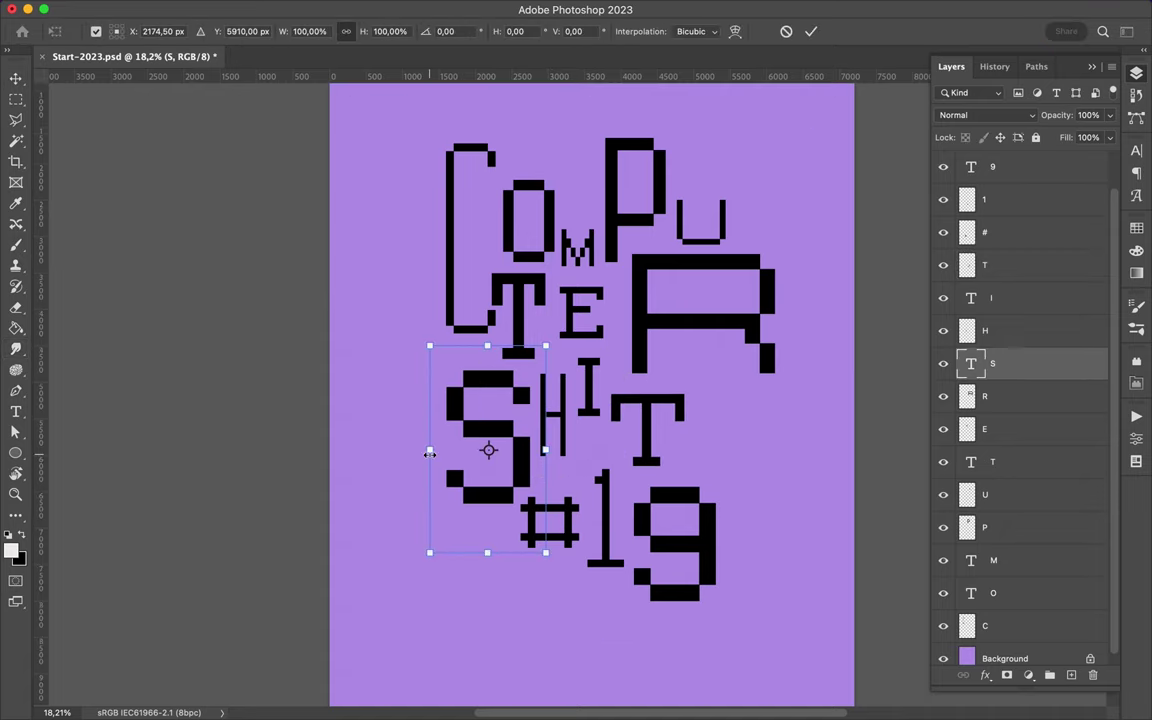
{"action": "left_click_drag", "start_coordinate": [447, 440], "coordinate": [400, 430]}
{"action": "key", "text": "Return"}
{"action": "left_click", "coordinate": [553, 428], "text": "ctrl"}
{"action": "key", "text": "ctrl+t"}
{"action": "mouse_move", "coordinate": [566, 456]}
{"action": "left_mouse_down"}
{"action": "mouse_move", "coordinate": [572, 484]}
{"action": "mouse_move", "coordinate": [573, 432]}
{"action": "left_mouse_up"}
{"action": "key", "text": "Return"}
- Stretch the 1 taller and enlarge the T toward the upper right
{"action": "left_click", "coordinate": [603, 500], "text": "ctrl"}
{"action": "key", "text": "ctrl+t"}
{"action": "key", "text": "Return"}
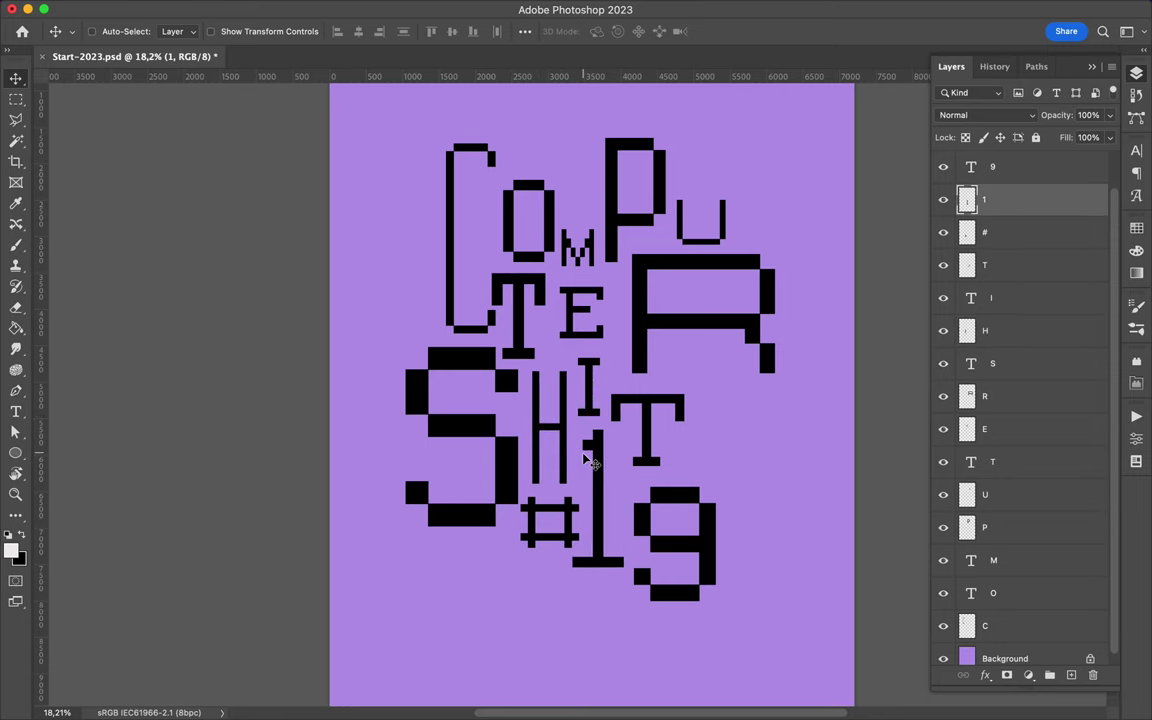
{"action": "left_click", "coordinate": [652, 440], "text": "ctrl"}
{"action": "key", "text": "ctrl+t"}
{"action": "left_click_drag", "start_coordinate": [685, 395], "coordinate": [700, 381]}
{"action": "key", "text": "Return"}
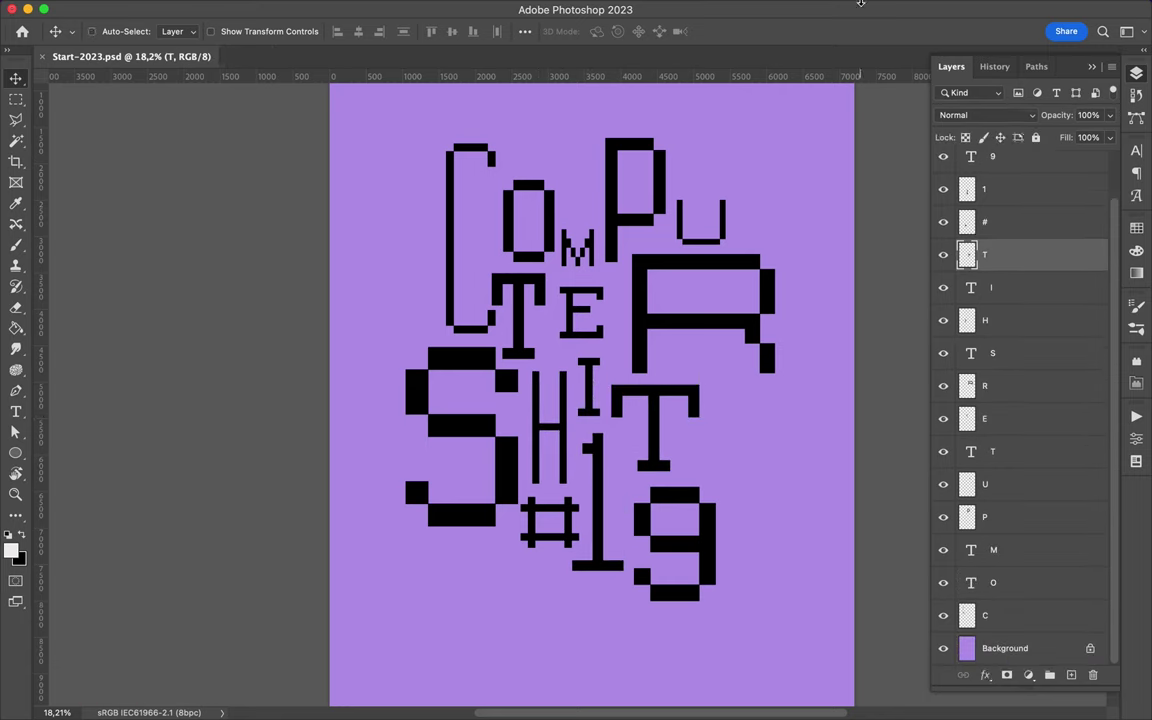
- Open the other Start-2023.psd poster file in a new tab
{"action": "key", "text": "ctrl+o"}
{"action": "key", "text": "Return"}
{"action": "key", "text": "ctrl+Tab"}
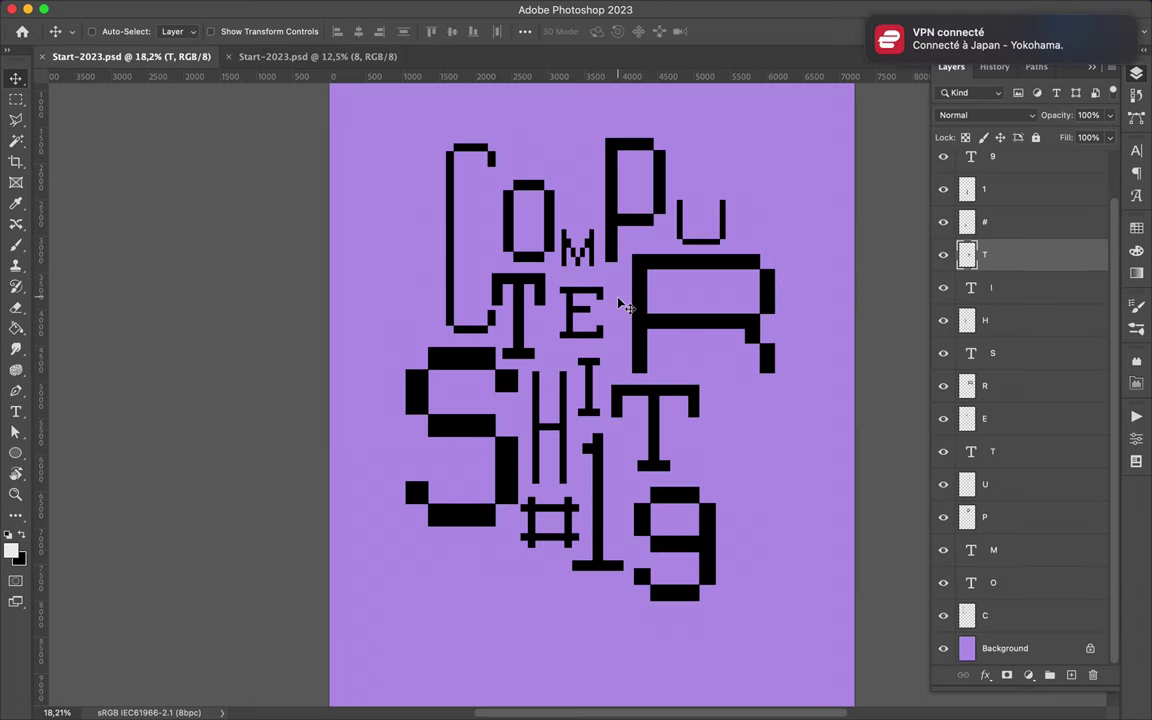
- Draw two white ellipses, over the TE and behind the 1, placing them below the letter layers
{"action": "key", "text": "u"}
{"action": "left_click_drag", "start_coordinate": [519, 244], "coordinate": [574, 337]}
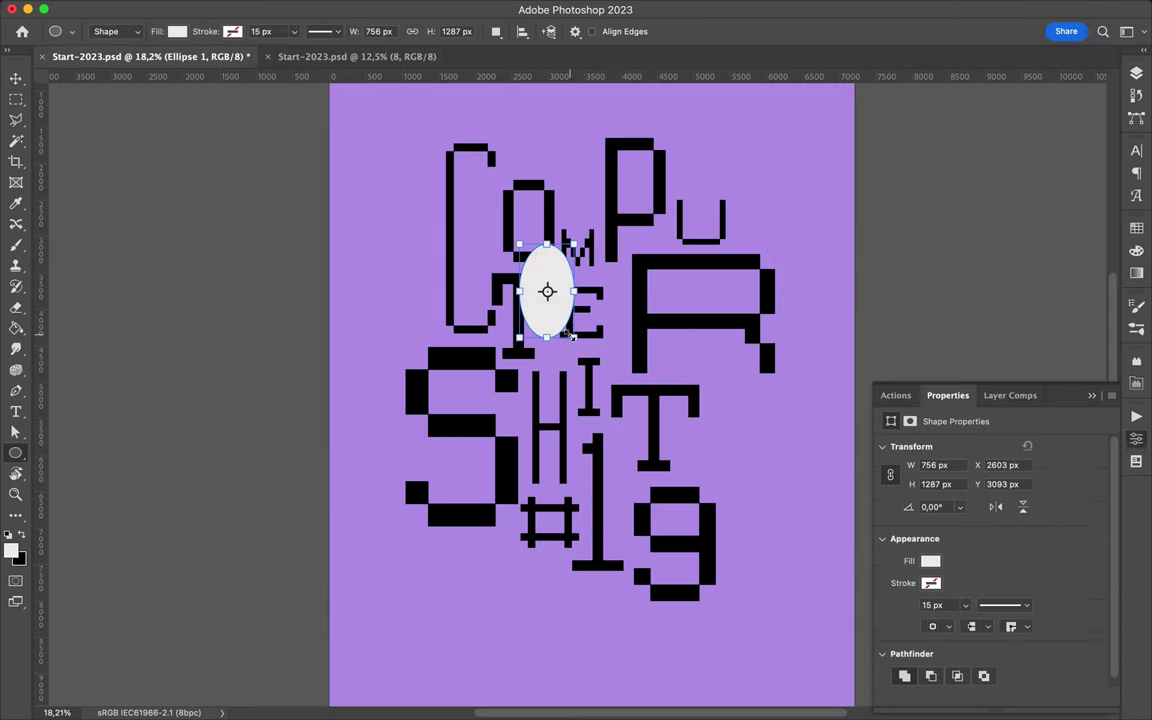
{"action": "left_click_drag", "start_coordinate": [1000, 254], "coordinate": [1063, 688]}
{"action": "left_click_drag", "start_coordinate": [543, 423], "coordinate": [687, 534]}
{"action": "key", "text": "shift+u"}
{"action": "left_click_drag", "start_coordinate": [463, 468], "coordinate": [598, 538]}
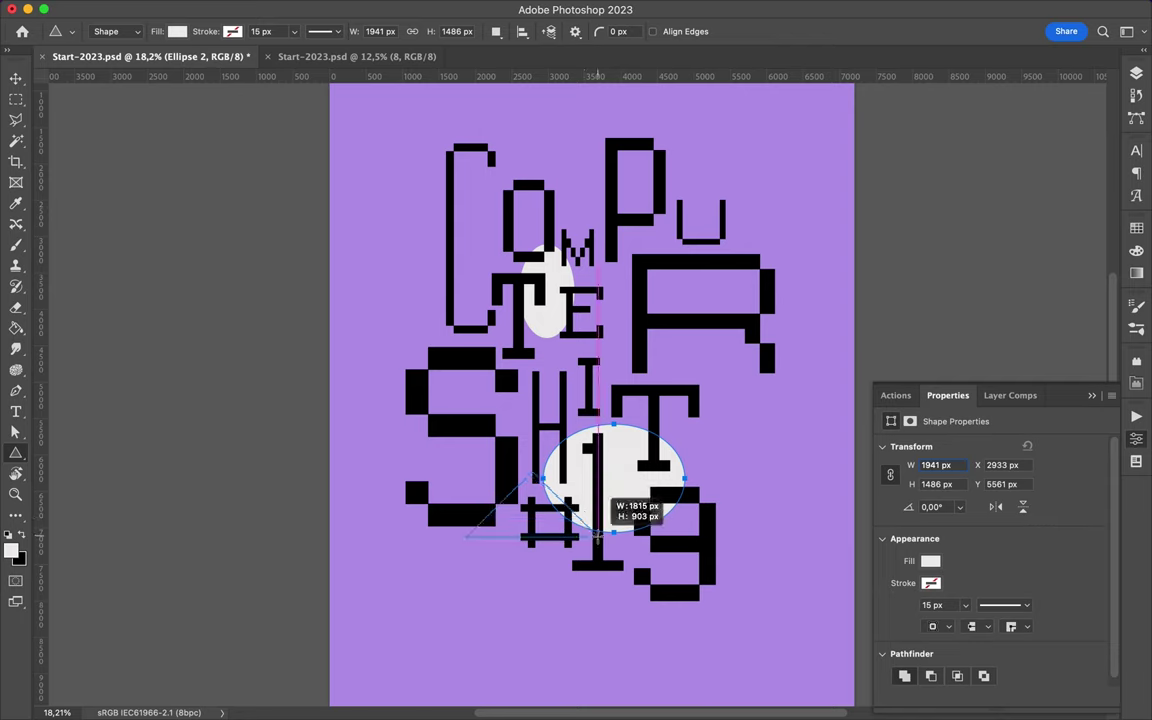
- Add a white triangle under the S and a tall thin triangle over the R and U
{"action": "left_click_drag", "start_coordinate": [598, 537], "coordinate": [650, 575]}
{"action": "key", "text": "v"}
{"action": "mouse_move", "coordinate": [570, 509]}
{"action": "left_mouse_down"}
{"action": "mouse_move", "coordinate": [575, 537]}
{"action": "mouse_move", "coordinate": [499, 520]}
{"action": "left_mouse_up"}
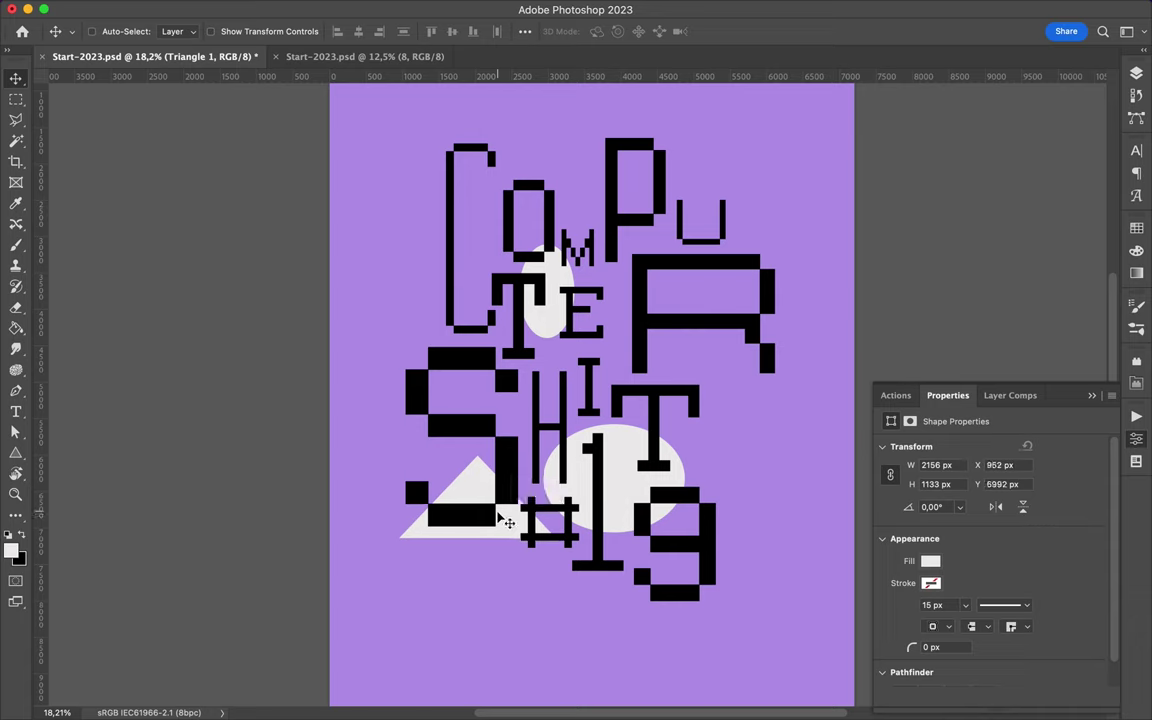
{"action": "key", "text": "u"}
{"action": "mouse_move", "coordinate": [685, 180]}
{"action": "left_mouse_down"}
{"action": "mouse_move", "coordinate": [715, 358]}
{"action": "mouse_move", "coordinate": [628, 388]}
{"action": "mouse_move", "coordinate": [628, 372]}
{"action": "left_mouse_up"}
{"action": "key", "text": "v"}
{"action": "key", "text": "u"}
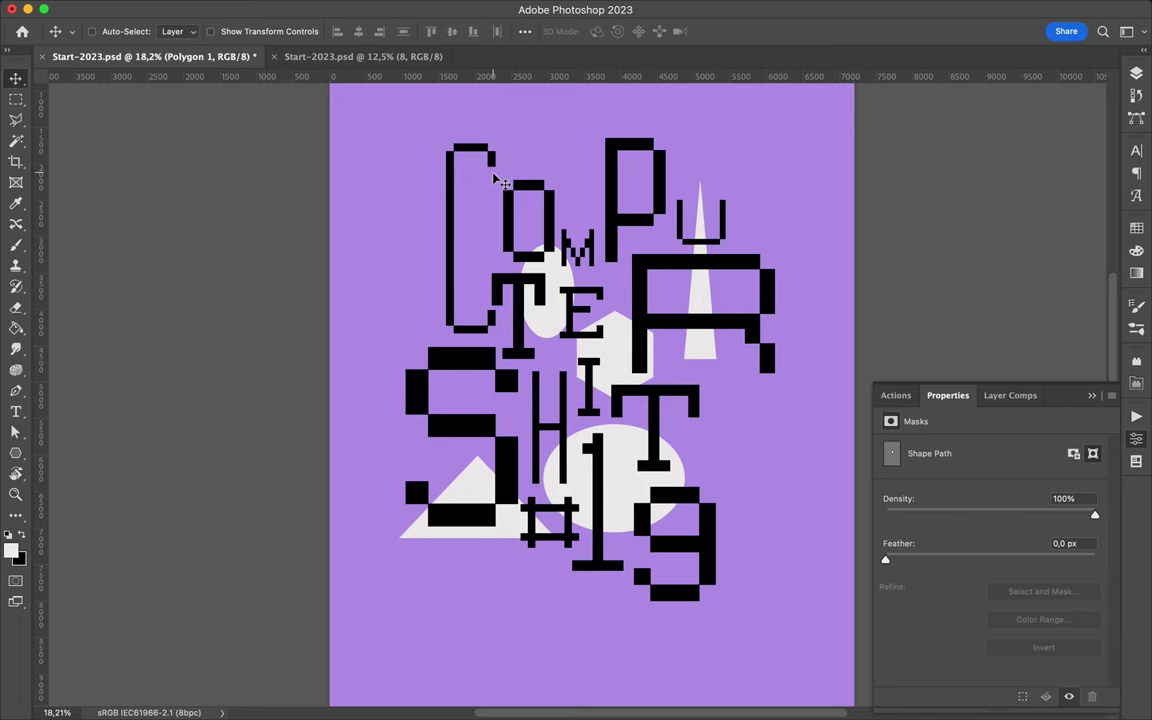
{"action": "key", "text": "shift+u"}
- Draw a thin vertical white bar beside the C, plus a copy rotated into a diagonal line
{"action": "left_click_drag", "start_coordinate": [470, 312], "coordinate": [470, 386]}
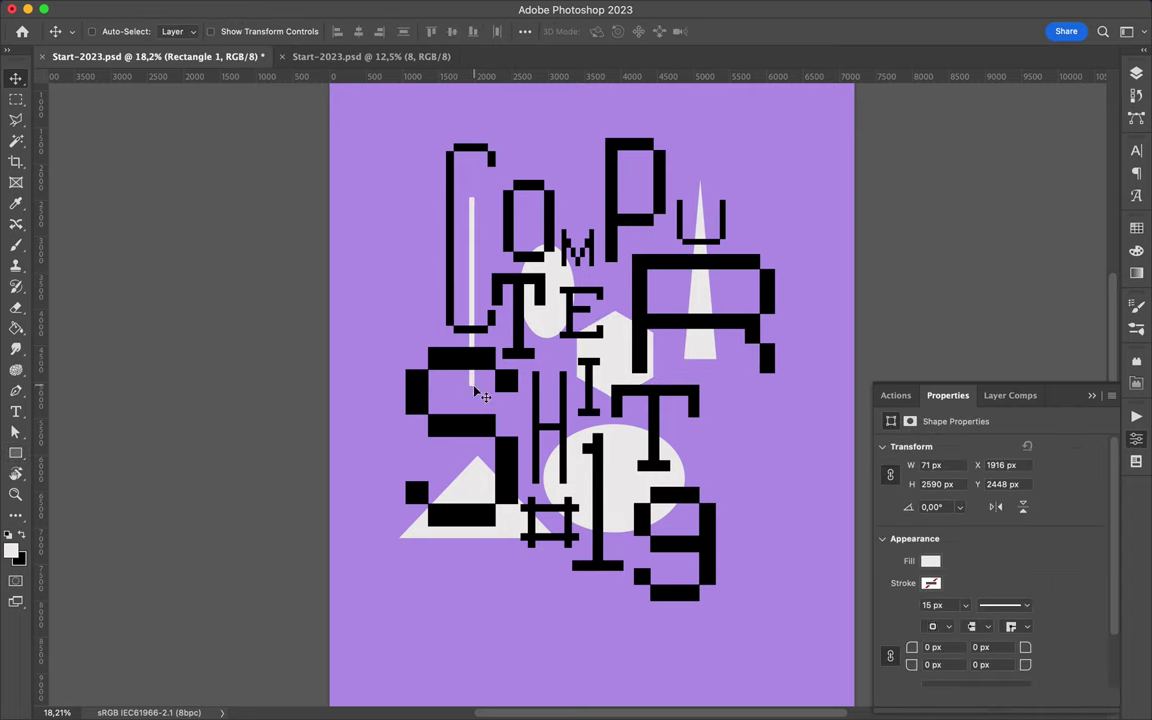
{"action": "key", "text": "v"}
{"action": "scroll", "coordinate": [580, 398], "scroll_direction": "down", "scroll_amount": 5}
{"action": "left_click_drag", "start_coordinate": [689, 403], "coordinate": [668, 360]}
{"action": "key", "text": "ctrl+t"}
{"action": "left_click_drag", "start_coordinate": [681, 411], "coordinate": [664, 391]}
{"action": "key", "text": "Return"}
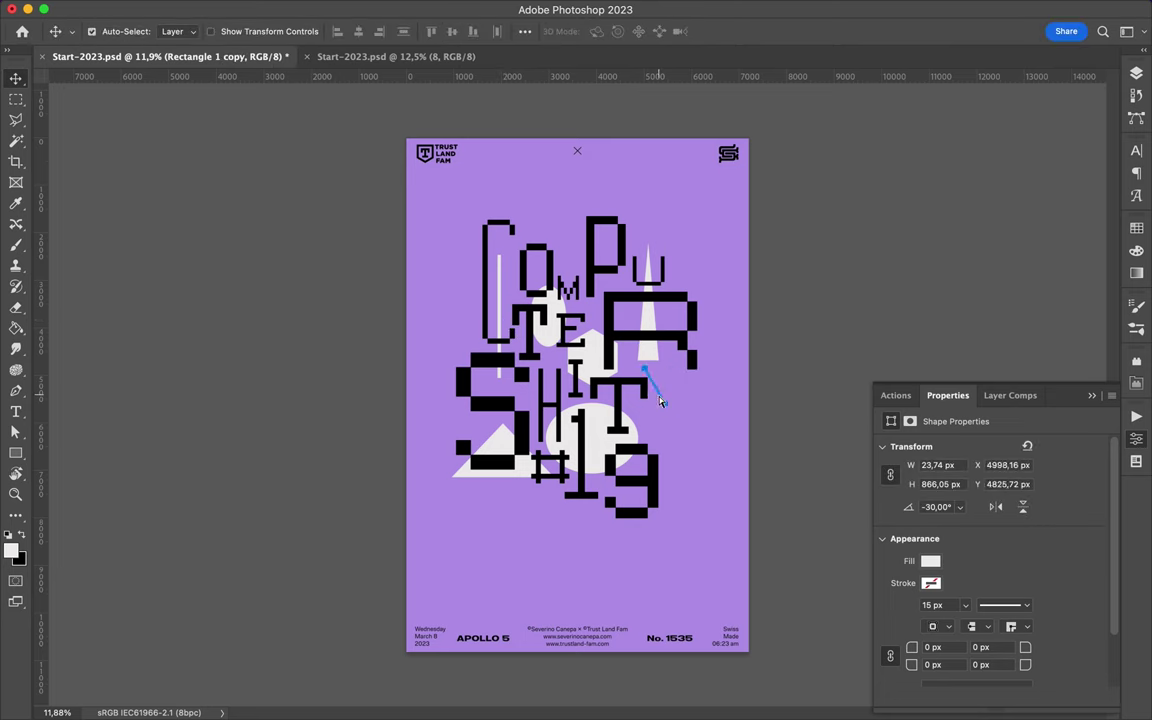
{"action": "scroll", "coordinate": [668, 406], "scroll_direction": "up", "scroll_amount": 3}
{"action": "left_click_drag", "start_coordinate": [746, 400], "coordinate": [764, 468]}
- Add a small white rectangle near the 1 and a wide white rectangle behind the #19
{"action": "scroll", "coordinate": [722, 490], "scroll_direction": "down", "scroll_amount": 2}
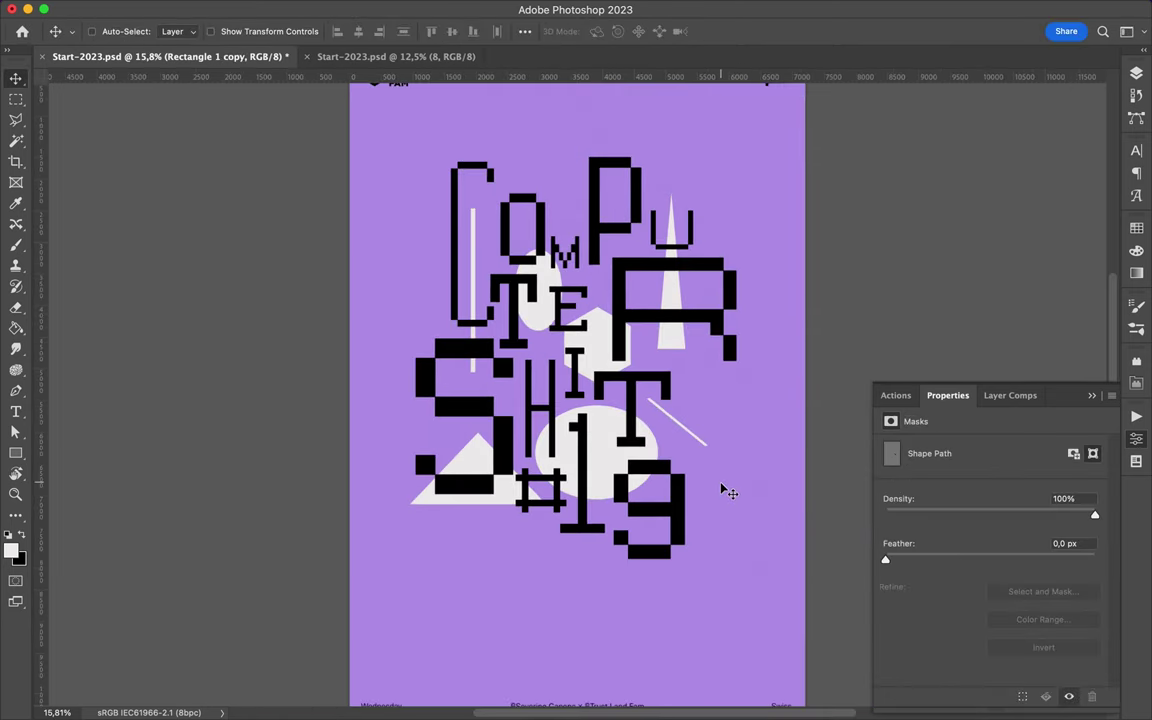
{"action": "scroll", "coordinate": [722, 490], "scroll_direction": "down", "scroll_amount": 1}
{"action": "key", "text": "u"}
{"action": "left_click_drag", "start_coordinate": [608, 258], "coordinate": [608, 258]}
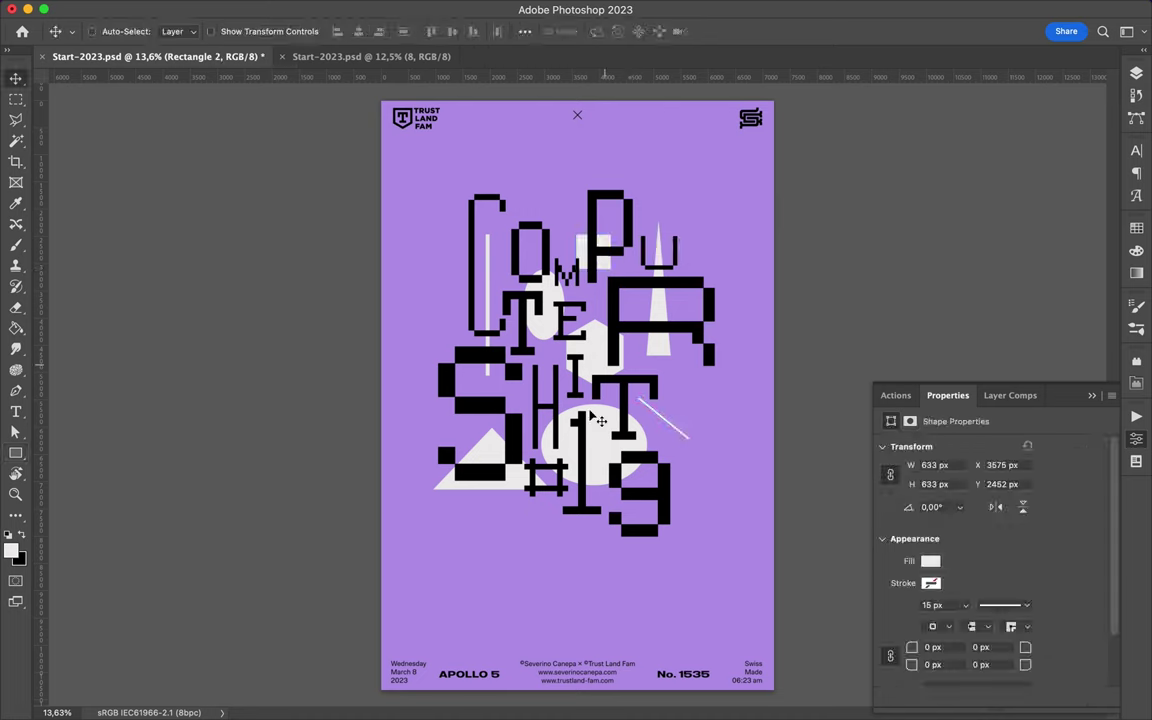
{"action": "left_click_drag", "start_coordinate": [509, 505], "coordinate": [660, 532]}
{"action": "key", "text": "v"}
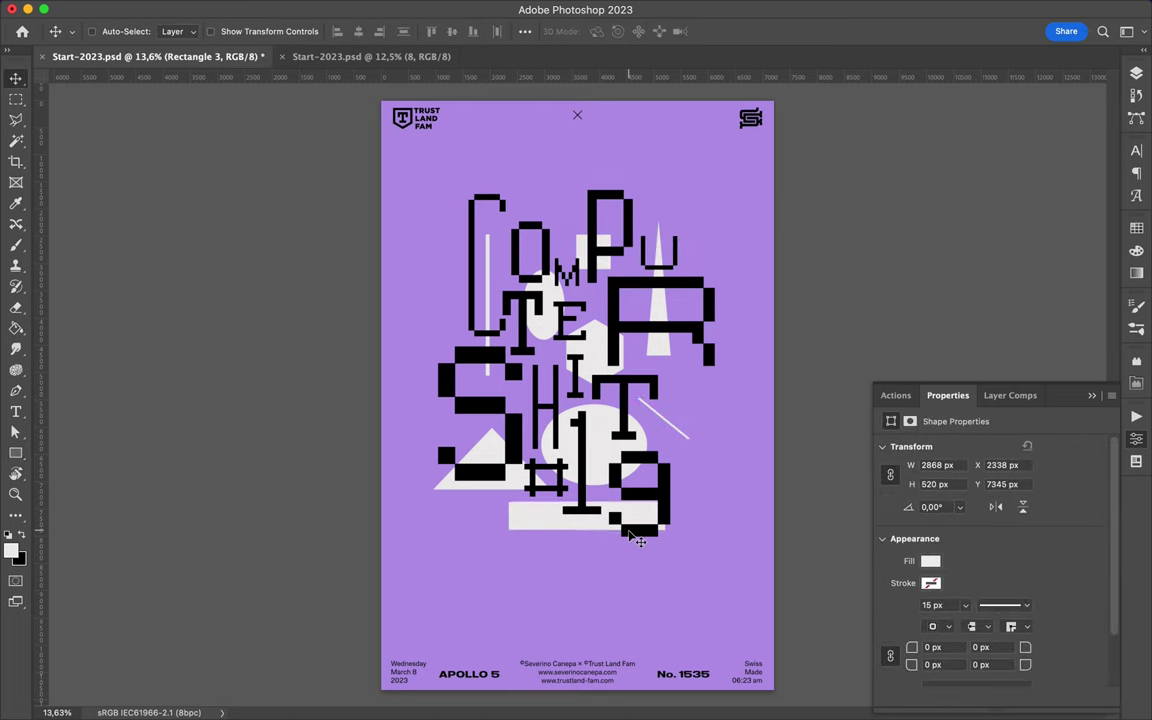
{"action": "scroll", "coordinate": [633, 540], "scroll_direction": "up", "scroll_amount": 3}
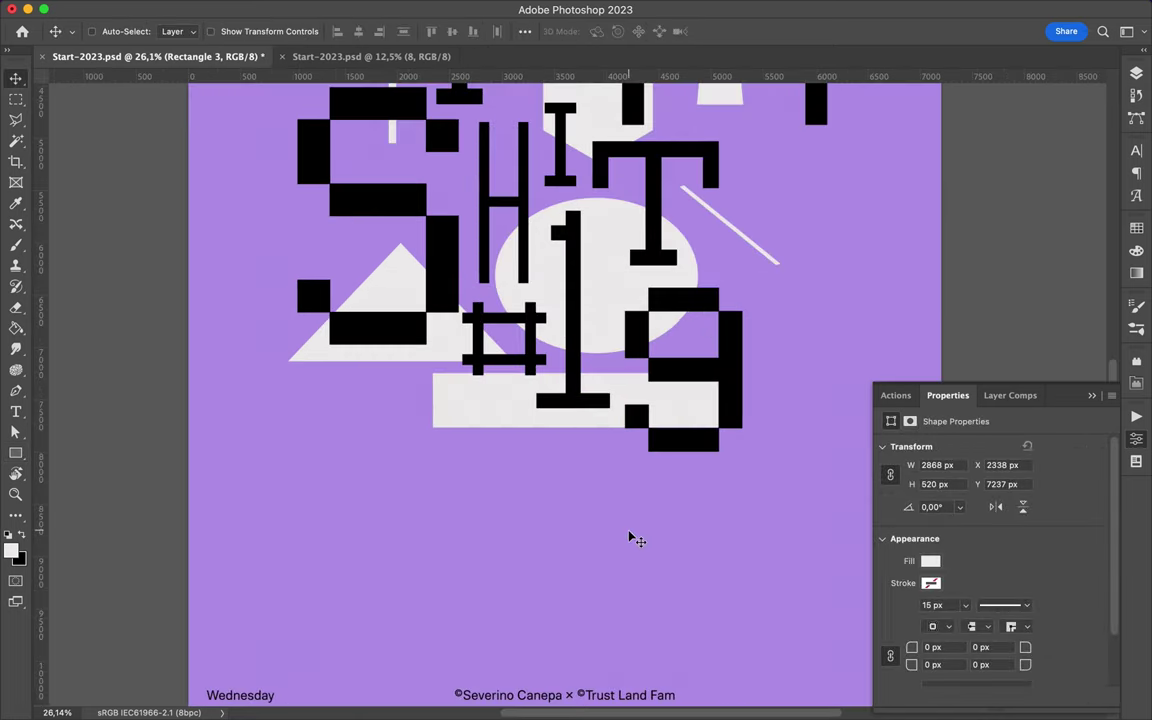
{"action": "left_click", "coordinate": [565, 320]}
{"action": "scroll", "coordinate": [565, 320], "scroll_direction": "down", "scroll_amount": 3}
- Copy the grey squiggle layers from the green poster into the purple poster and rotate one
{"action": "key", "text": "ctrl+Tab"}
{"action": "left_click", "coordinate": [632, 205]}
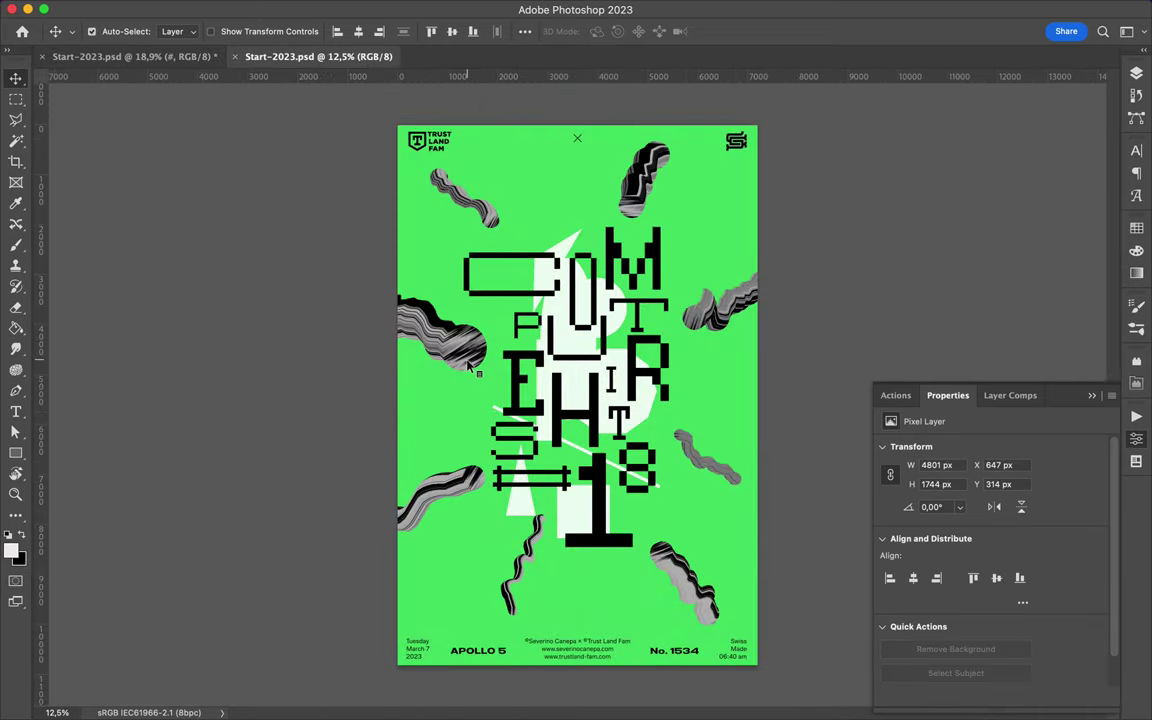
{"action": "left_click_drag", "start_coordinate": [684, 578], "coordinate": [560, 400]}
{"action": "key", "text": "ctrl+t"}
{"action": "mouse_move", "coordinate": [760, 300]}
{"action": "left_mouse_down"}
{"action": "mouse_move", "coordinate": [671, 351]}
{"action": "mouse_move", "coordinate": [475, 527]}
{"action": "left_mouse_up"}
{"action": "key", "text": "Return"}
- Scatter the squiggles to the bottom left and right, top right and left side
{"action": "left_click_drag", "start_coordinate": [560, 480], "coordinate": [720, 490]}
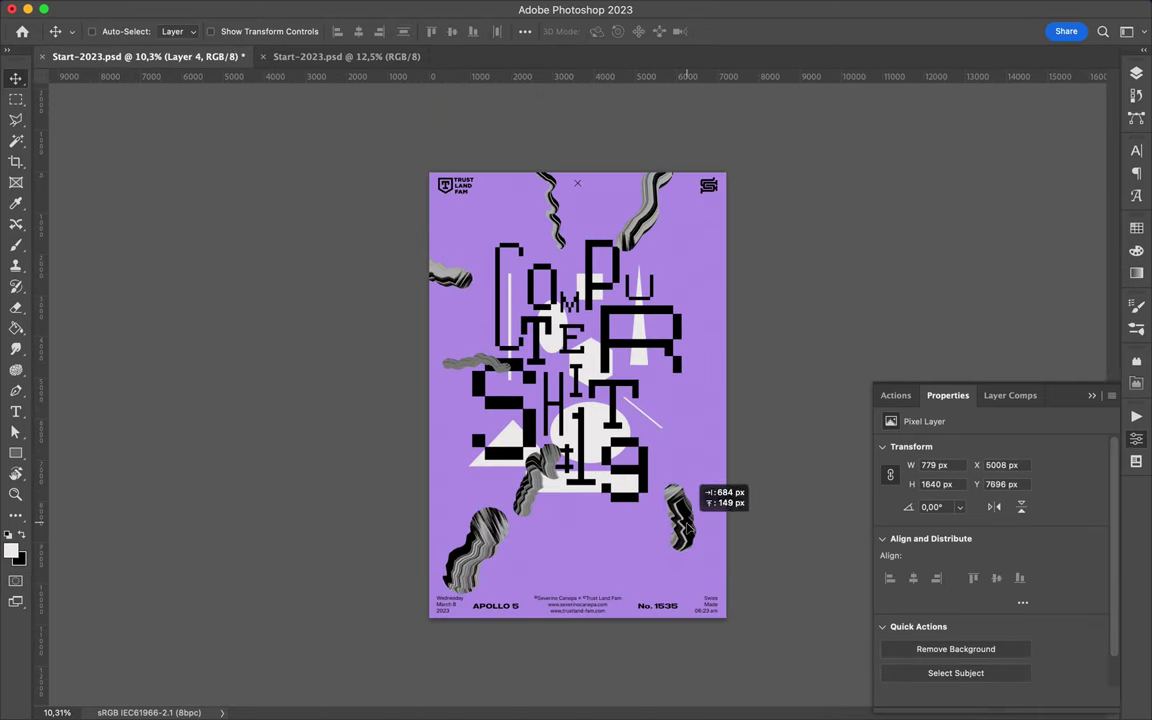
{"action": "mouse_move", "coordinate": [553, 485]}
{"action": "left_mouse_down"}
{"action": "mouse_move", "coordinate": [585, 245]}
{"action": "mouse_move", "coordinate": [663, 228]}
{"action": "left_mouse_up"}
{"action": "key", "text": "ctrl+t"}
{"action": "key", "text": "Return"}
{"action": "left_click", "coordinate": [548, 205], "text": "ctrl"}
{"action": "key", "text": "ctrl+t"}
{"action": "key", "text": "Return"}
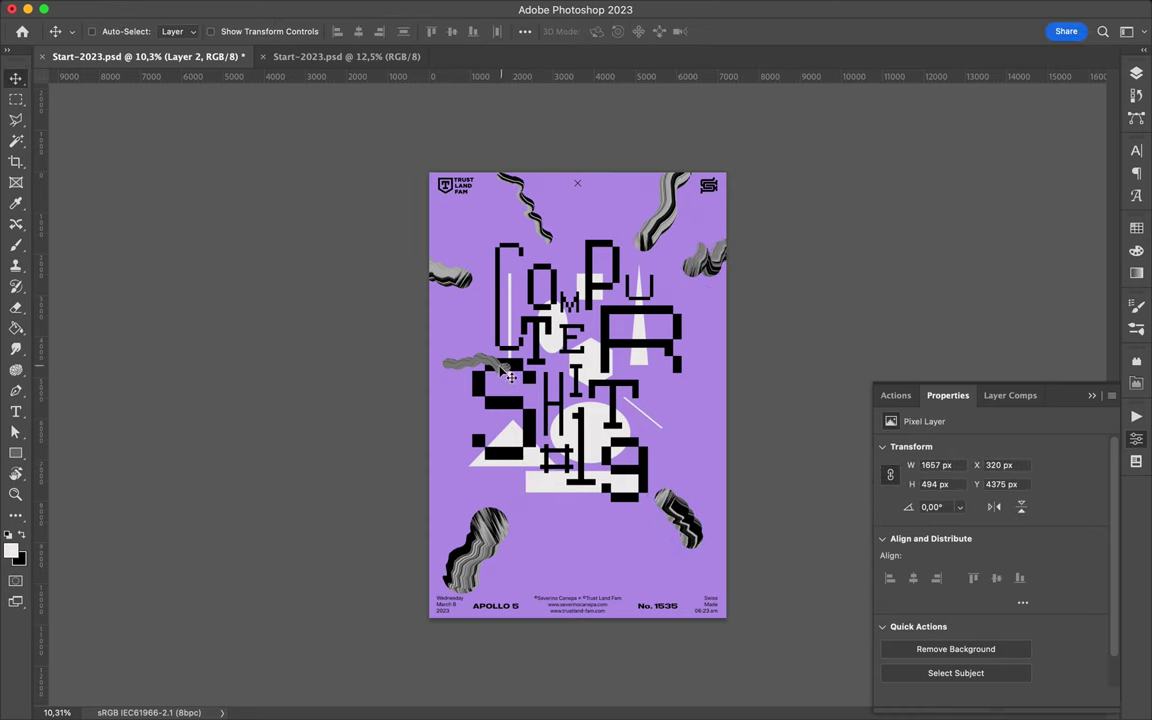
{"action": "left_click_drag", "start_coordinate": [510, 376], "coordinate": [432, 250]}
- Make a circular elliptical selection over the lower-left squiggle
{"action": "left_click", "coordinate": [488, 522], "text": "ctrl"}
{"action": "key", "text": "m"}
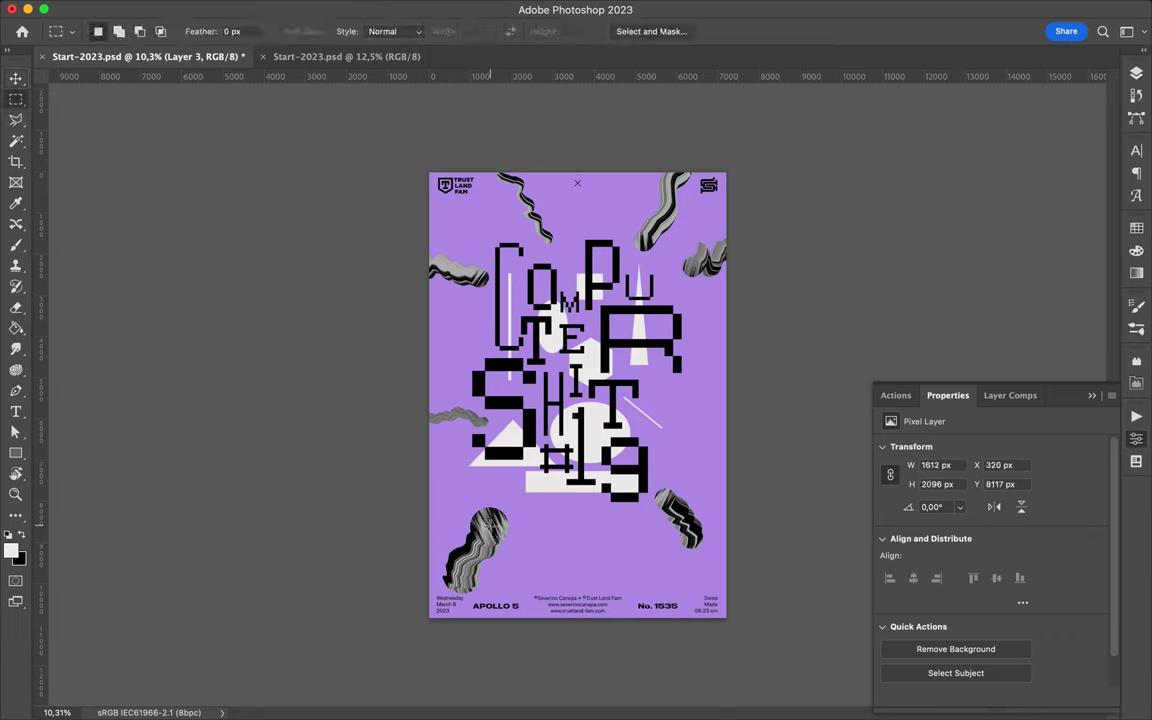
{"action": "key", "text": "shift+m"}
{"action": "left_click_drag", "start_coordinate": [462, 446], "coordinate": [578, 537]}
- Copy the circular selection to a new layer and set the Smudge tool to a 428 px brush
{"action": "key", "text": "ctrl+j"}
{"action": "key", "text": "r"}
{"action": "left_click", "coordinate": [115, 31]}
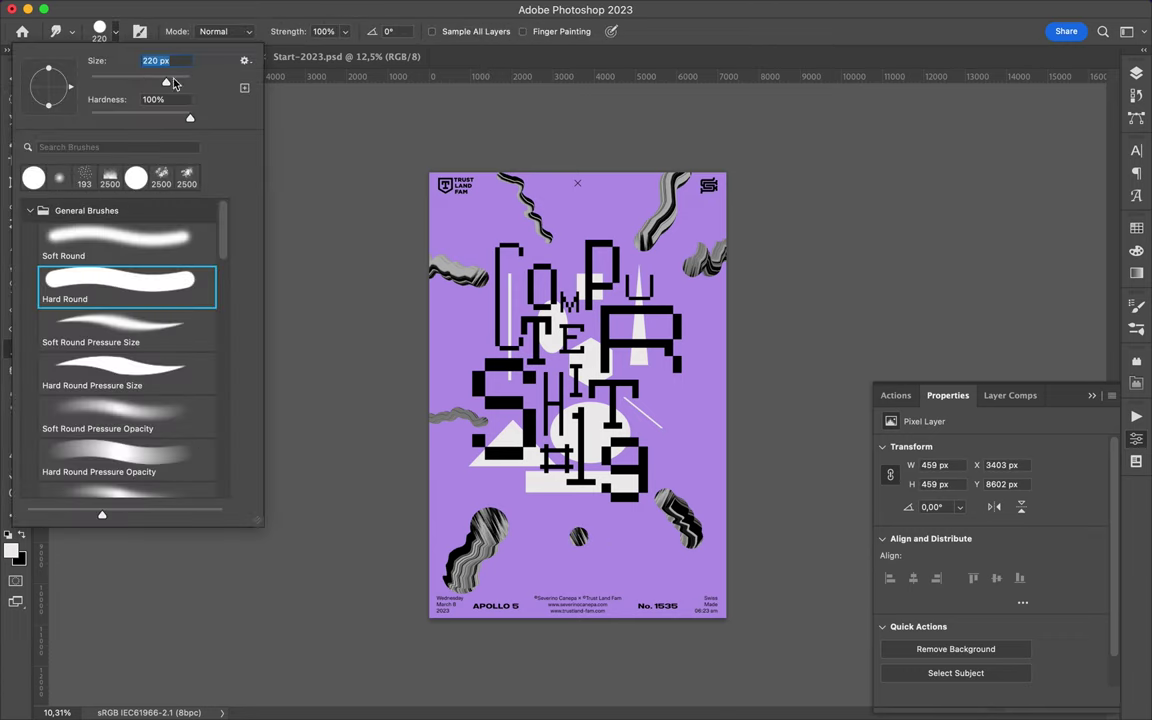
{"action": "key", "text": "Return"}
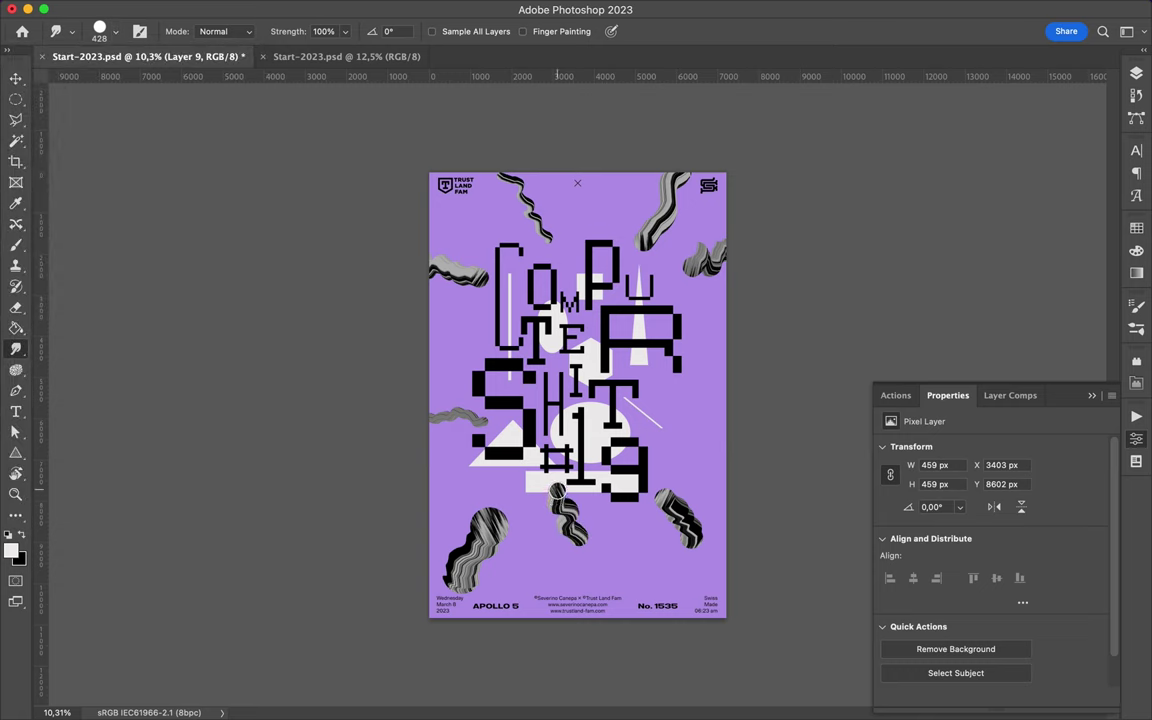
- Reposition the wave layers around the top, sides and bottom of the poster, then save
{"action": "key", "text": "v"}
{"action": "left_click", "coordinate": [482, 425]}
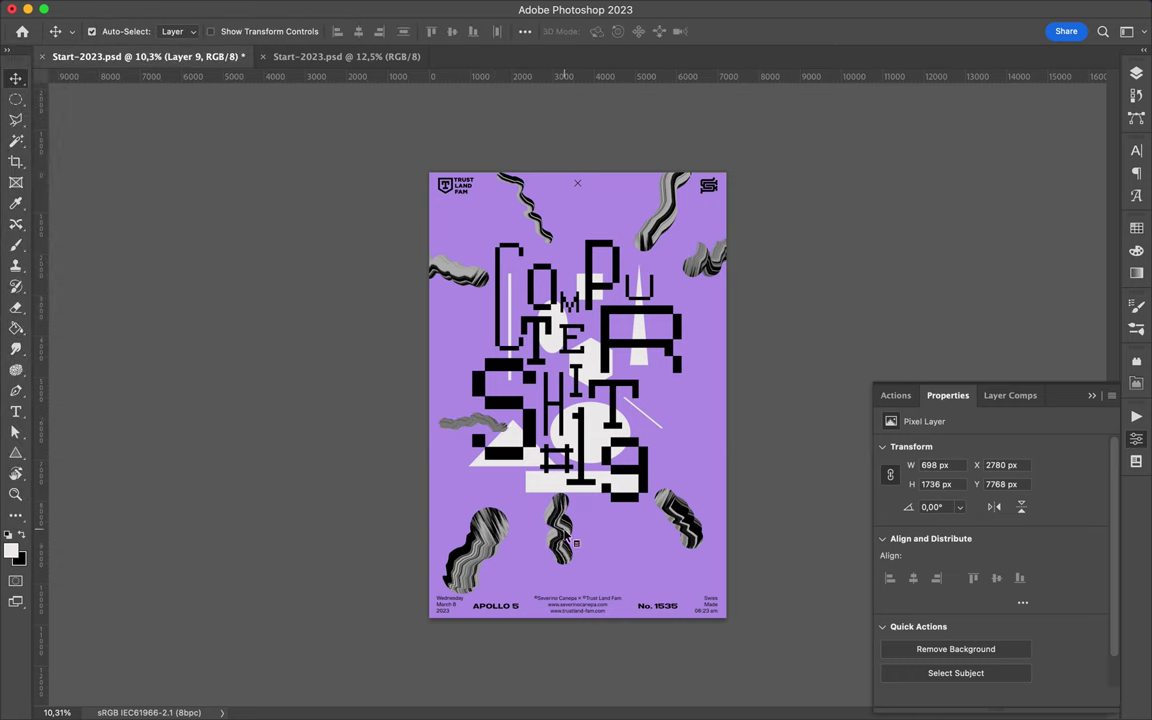
{"action": "left_click_drag", "start_coordinate": [576, 543], "coordinate": [601, 566]}
{"action": "left_click_drag", "start_coordinate": [482, 552], "coordinate": [512, 527]}
{"action": "left_click_drag", "start_coordinate": [543, 236], "coordinate": [557, 250]}
{"action": "left_click_drag", "start_coordinate": [706, 262], "coordinate": [688, 276]}
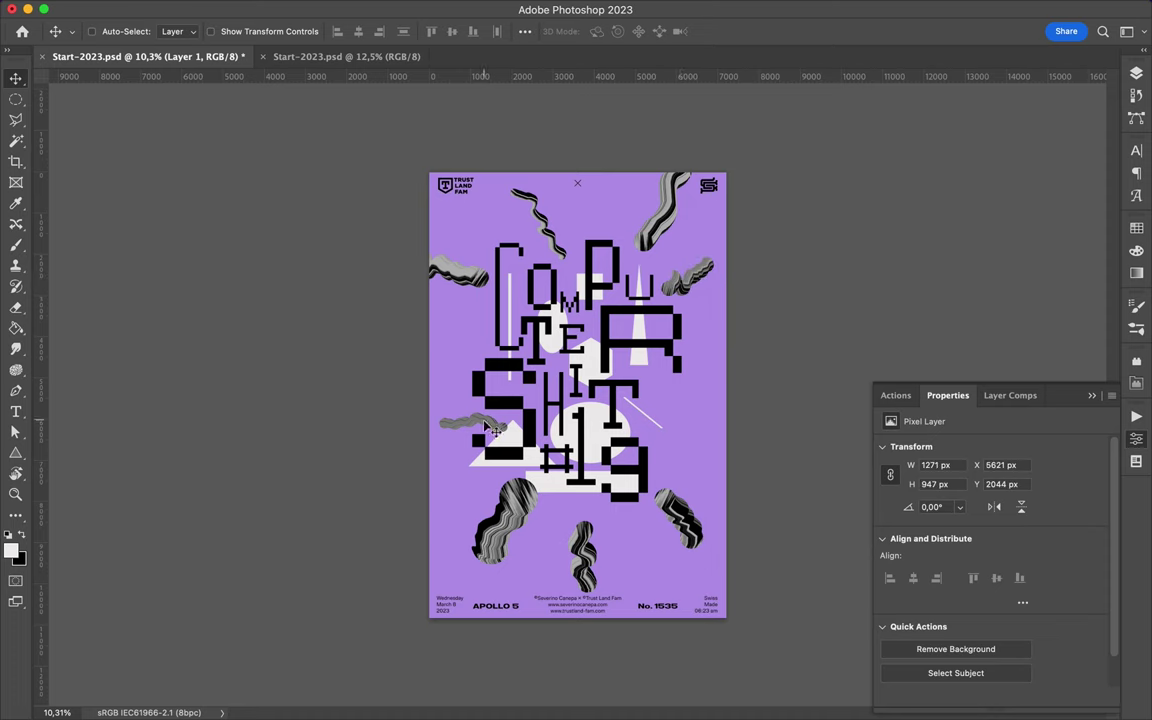
{"action": "left_click_drag", "start_coordinate": [507, 548], "coordinate": [487, 545]}
{"action": "left_click_drag", "start_coordinate": [676, 498], "coordinate": [688, 510]}
{"action": "left_click_drag", "start_coordinate": [691, 289], "coordinate": [690, 413]}
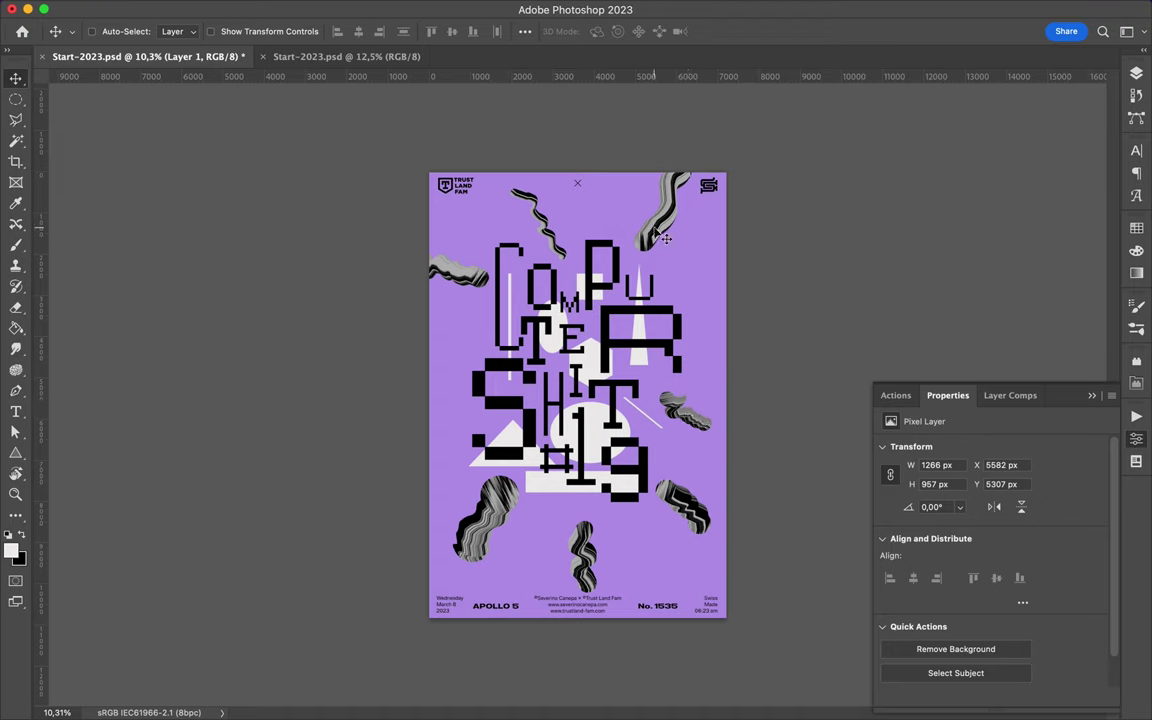
{"action": "left_click_drag", "start_coordinate": [662, 215], "coordinate": [660, 190]}
{"action": "key", "text": "super+s"}
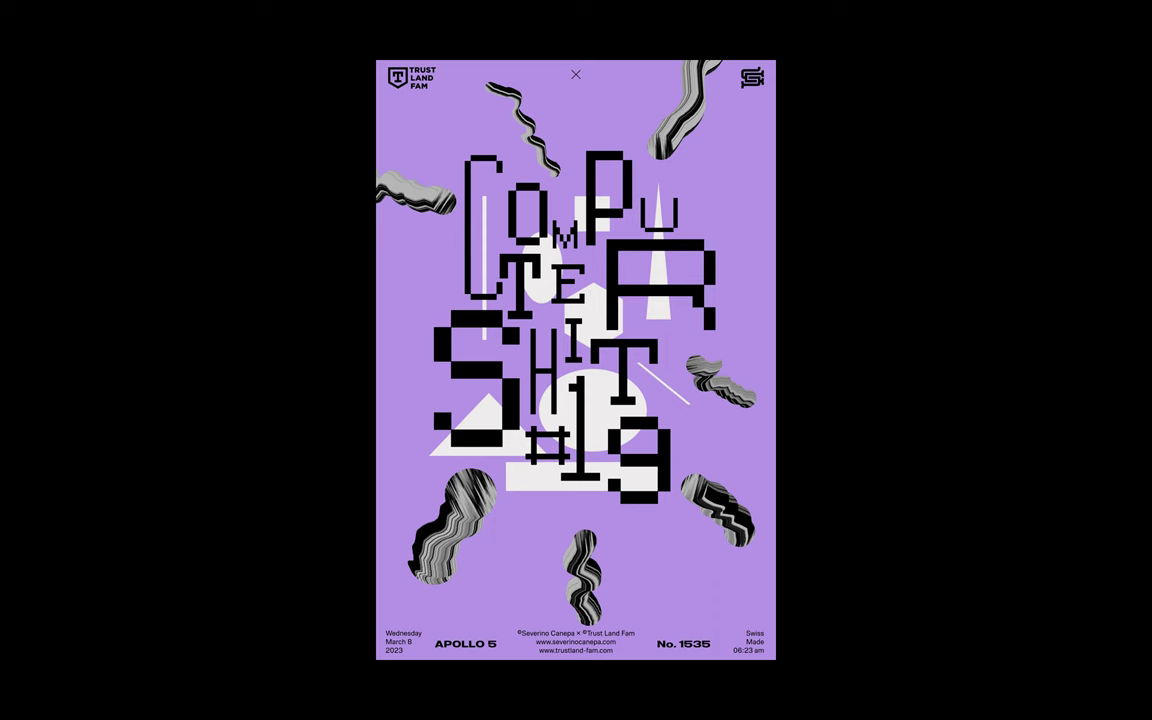